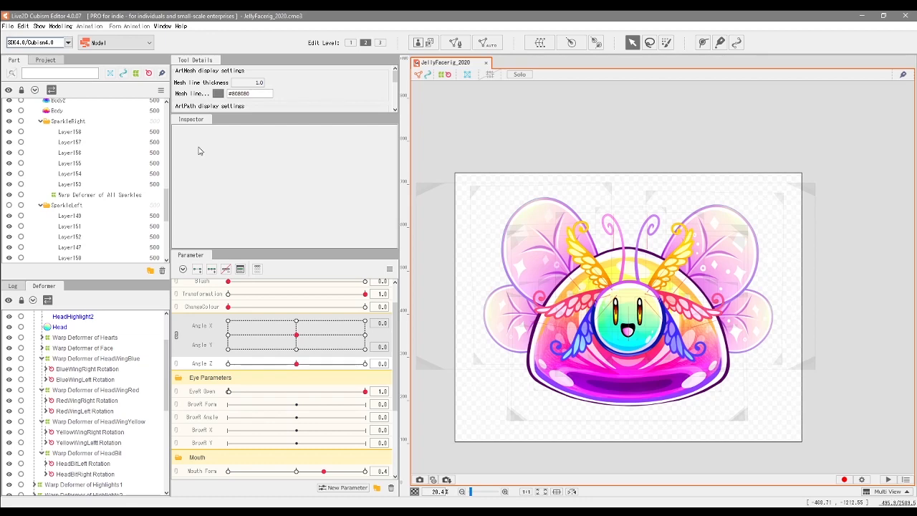
- Locate the Breathing parameter and open the Physics/Scene Blending Settings
scroll(261, 442, "down", 5)
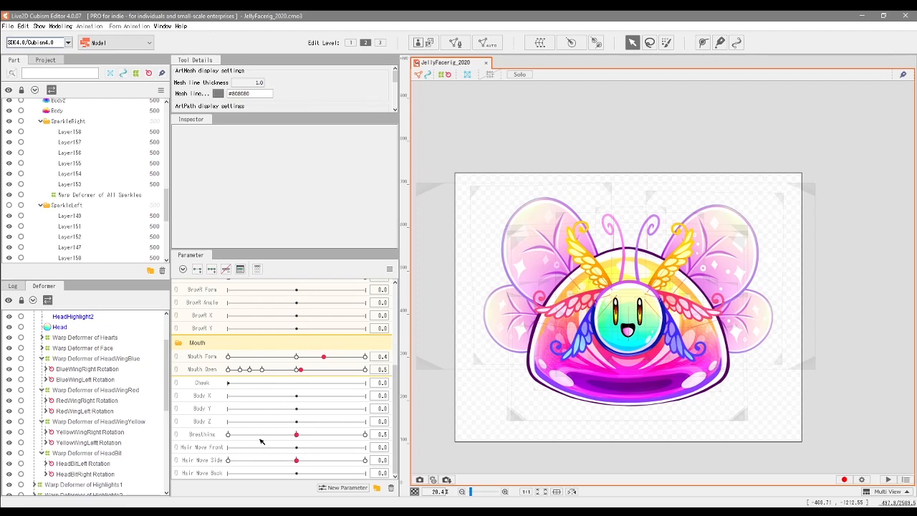
left_click(201, 438)
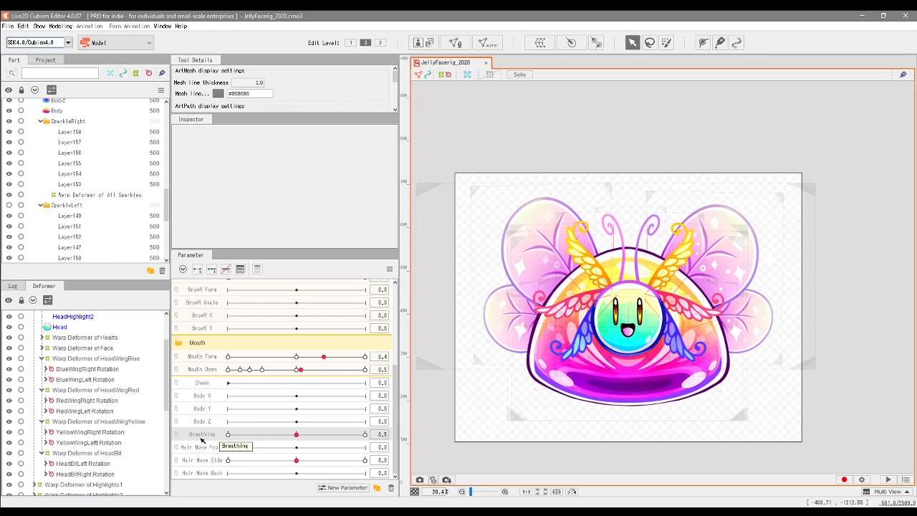
left_click(62, 27)
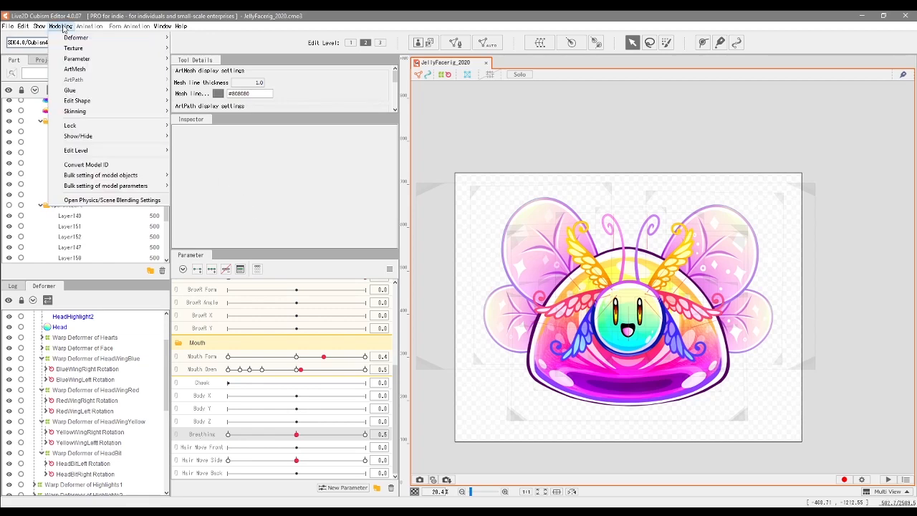
left_click(144, 203)
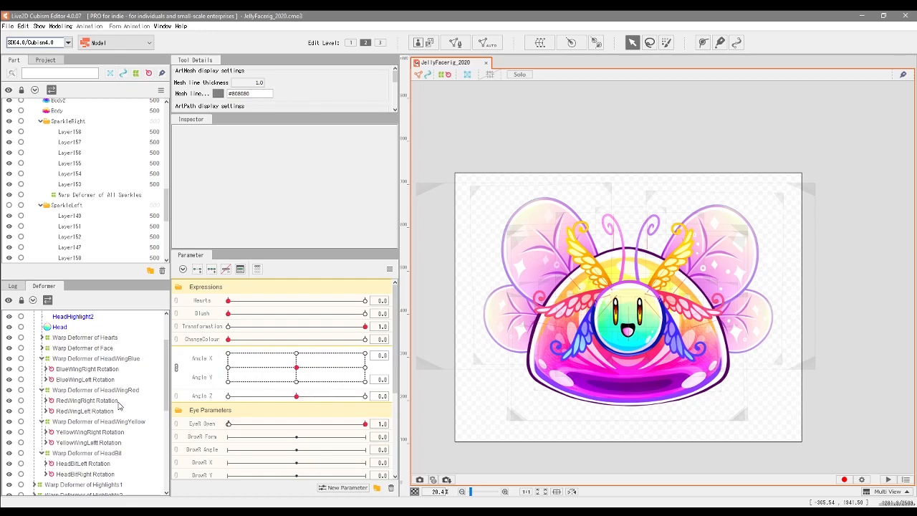
- Preview how the Transformation, ChangeColour and Angle X/Y parameters affect the jelly character, leaving ChangeColour and both angles at 0
scroll(560, 344, "up", 2)
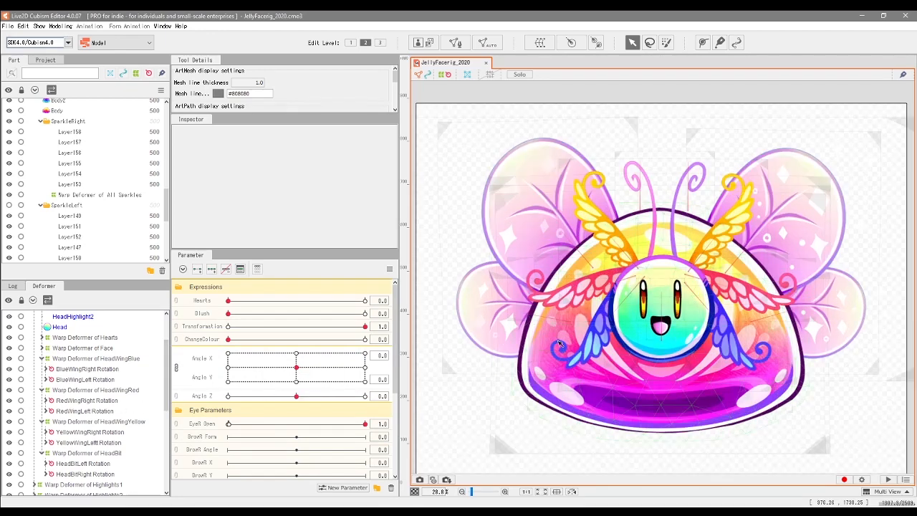
mouse_move(599, 295)
left_mouse_down()
mouse_move(597, 279)
mouse_move(599, 297)
left_mouse_up()
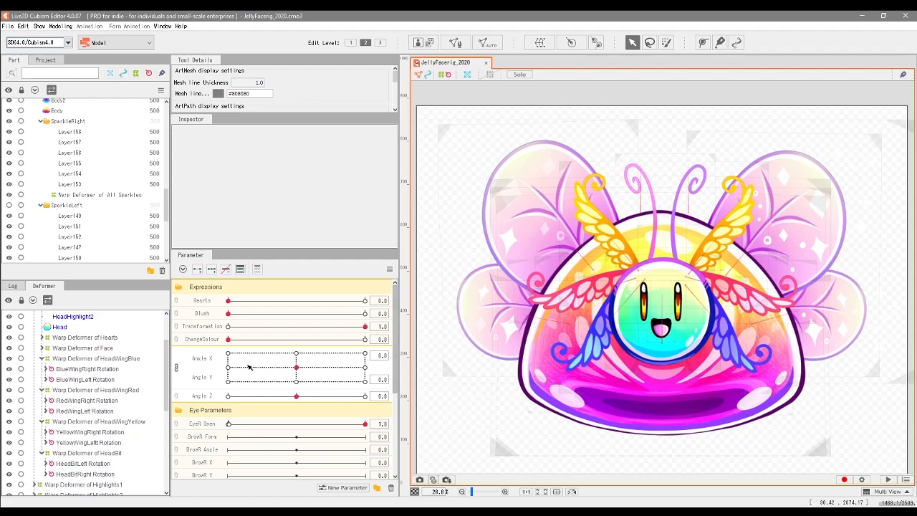
left_click_drag(346, 327, 406, 345)
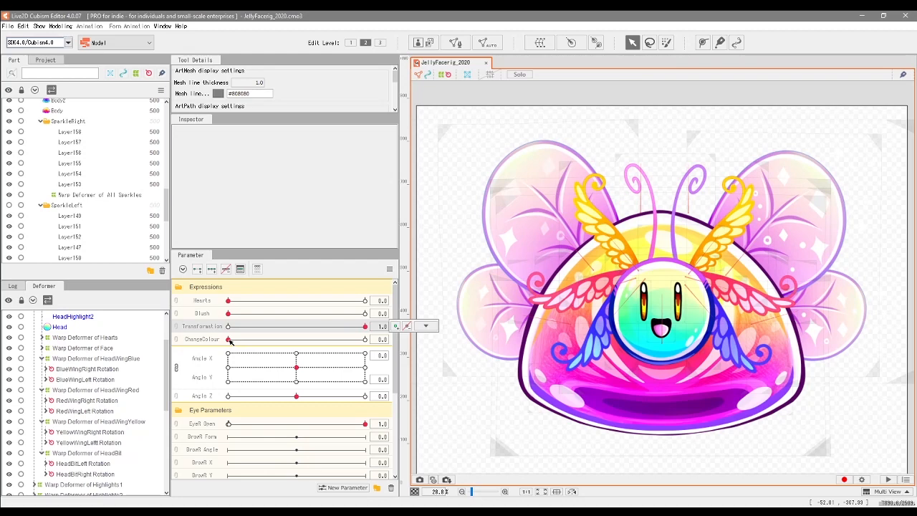
left_click_drag(229, 342, 186, 355)
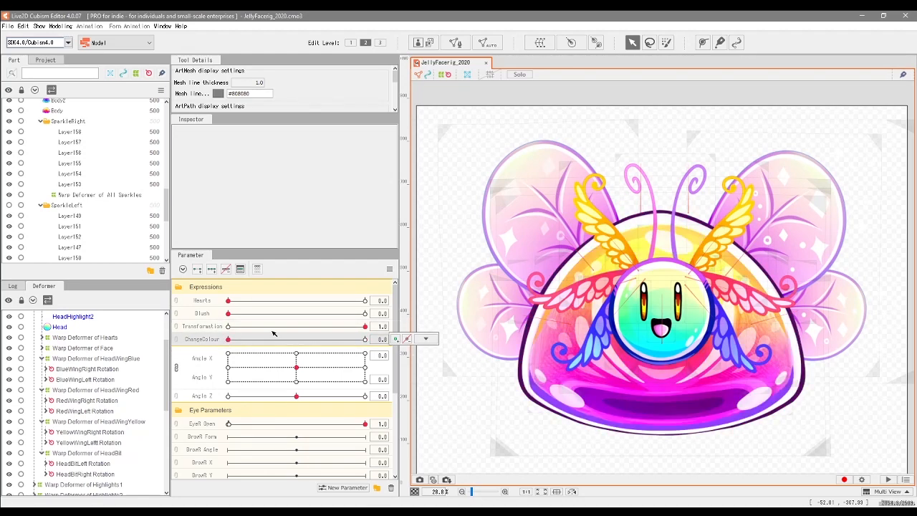
mouse_move(295, 367)
left_mouse_down()
mouse_move(299, 344)
mouse_move(364, 332)
mouse_move(351, 358)
mouse_move(236, 373)
mouse_move(330, 376)
mouse_move(296, 368)
left_mouse_up()
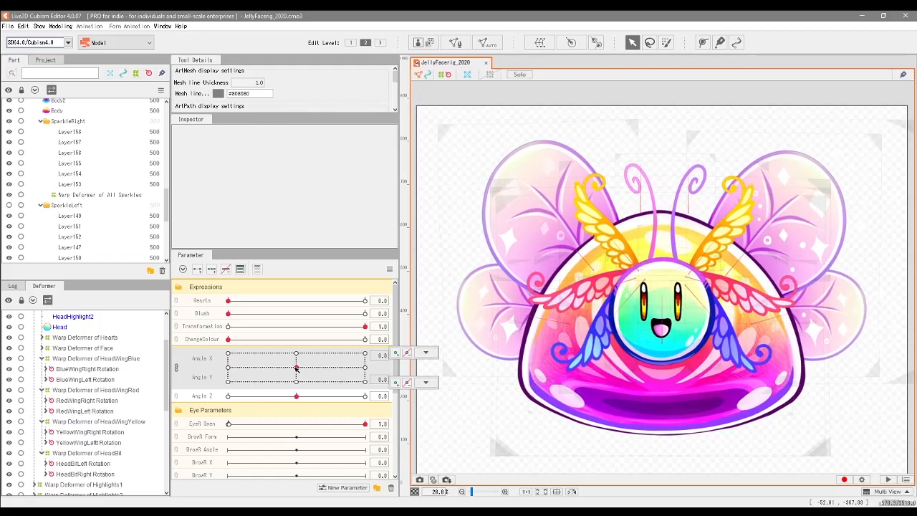
- Select the Body2 mesh under the main body deformer and preview the head turn with Angle X at -20 and 12
scroll(86, 420, "up", 2)
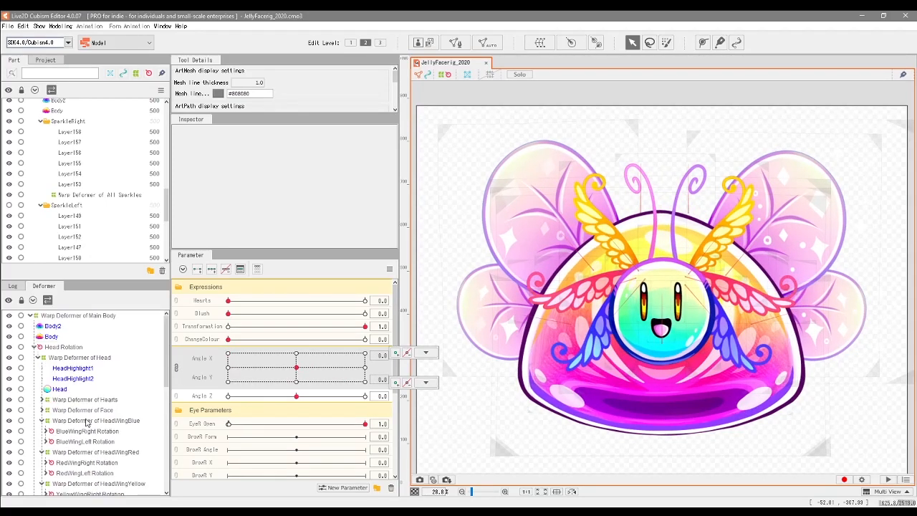
left_click_drag(295, 367, 251, 351)
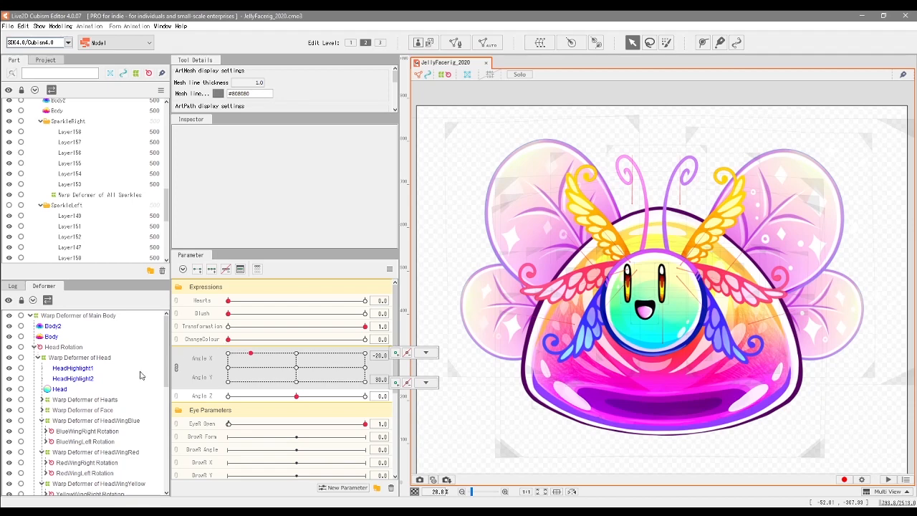
left_click(53, 328)
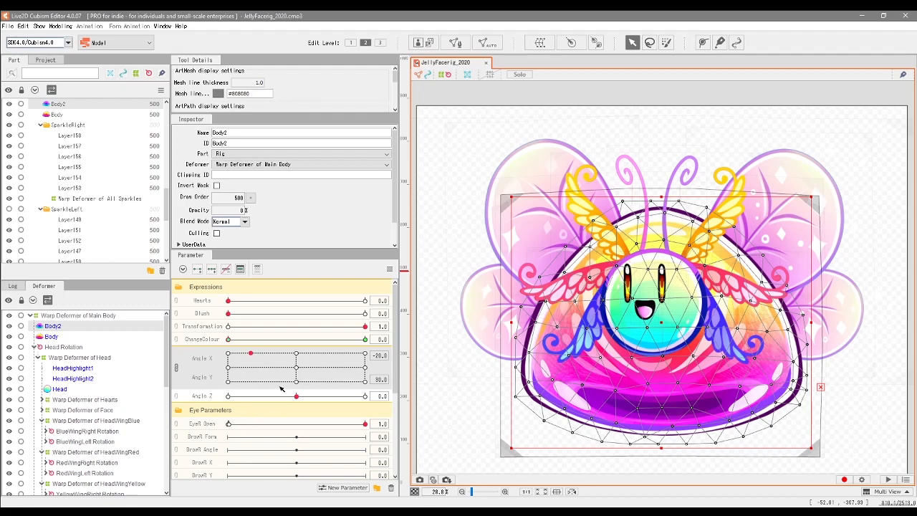
left_click_drag(251, 353, 324, 353)
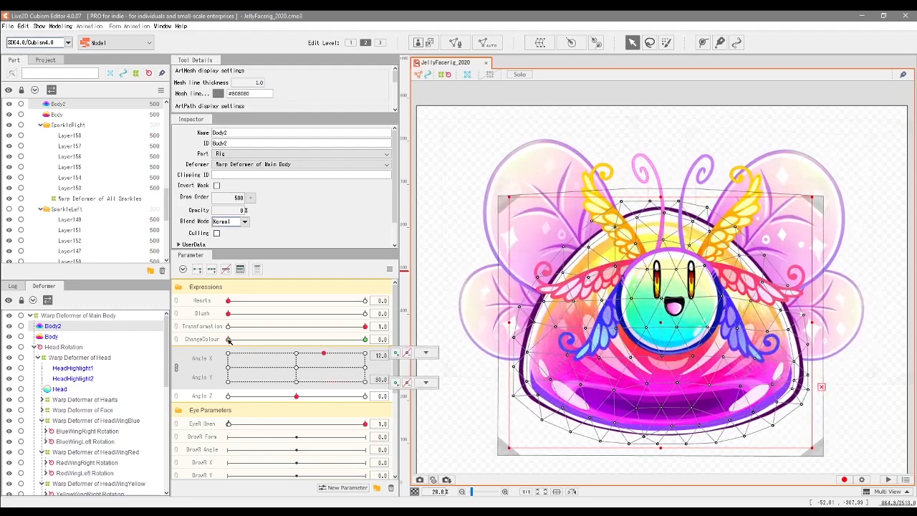
- Preview ChangeColour at 1.0 with the head tilted down, reset ChangeColour and Angle X/Y to 0, and deselect Body2
left_click_drag(229, 338, 367, 339)
left_click_drag(326, 365, 303, 381)
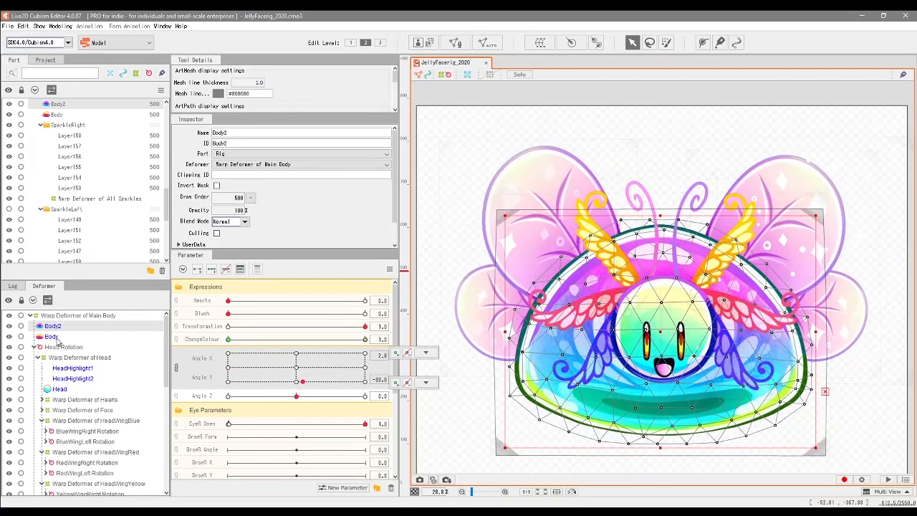
left_click_drag(282, 343, 186, 354)
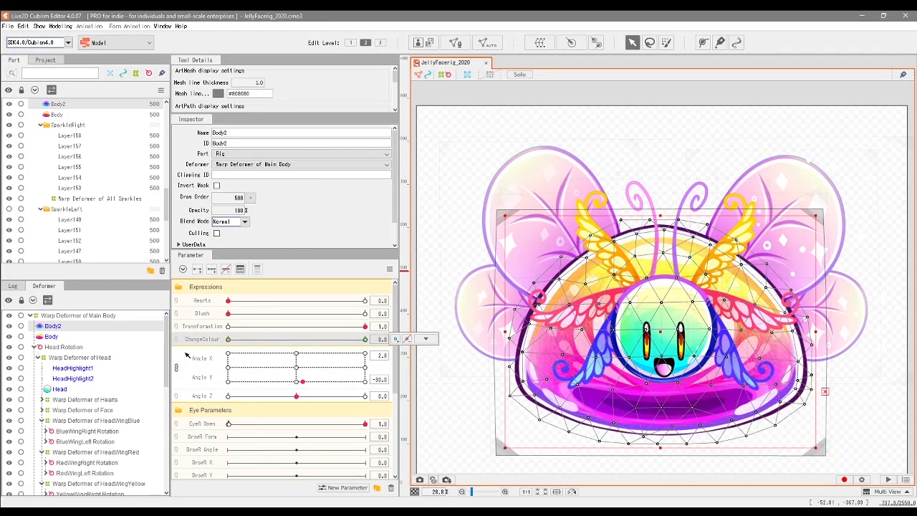
left_click(296, 368)
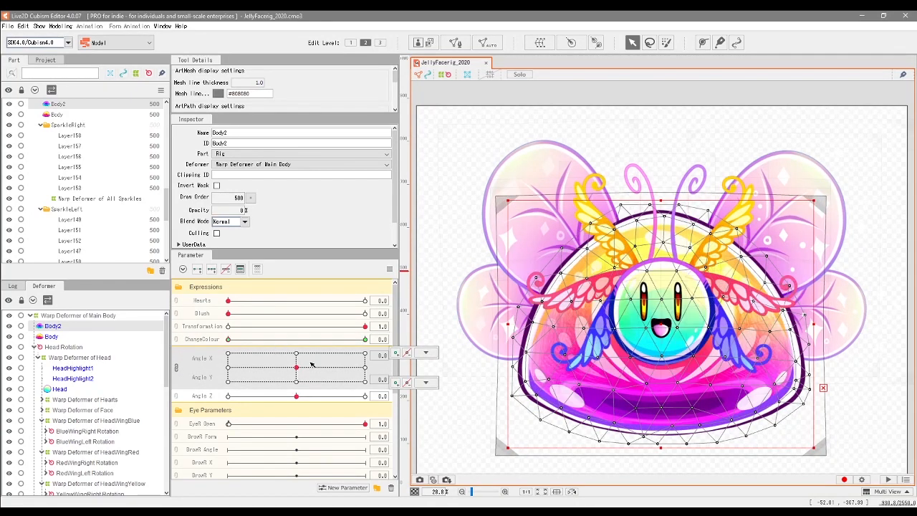
left_click(592, 89)
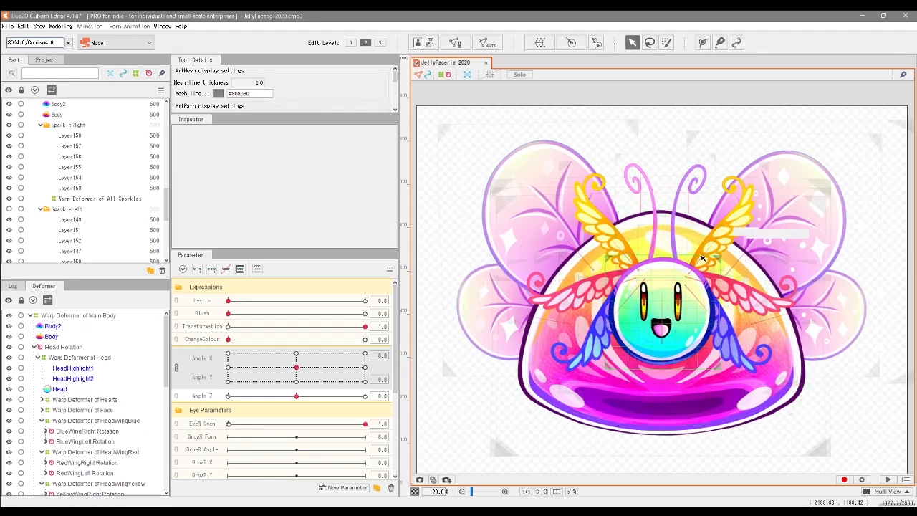
- Test a small turn of the Head Rotation deformer and check the Warp Deformer of Head against Angle X/Y
left_click(65, 347)
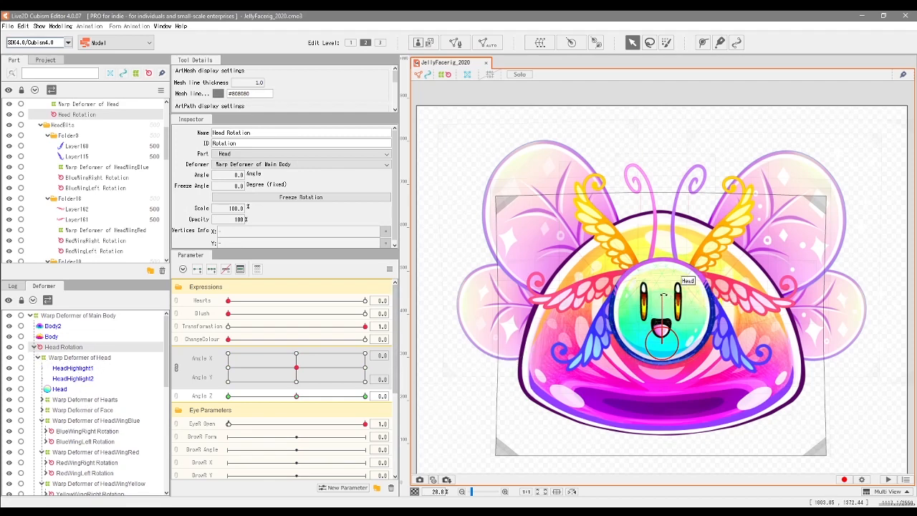
mouse_move(656, 294)
left_mouse_down()
mouse_move(642, 300)
mouse_move(664, 301)
left_mouse_up()
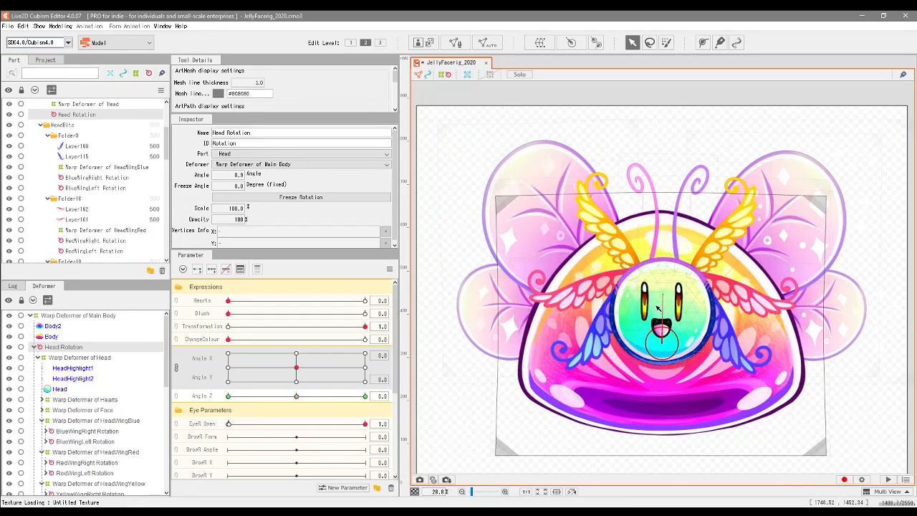
left_click(78, 358)
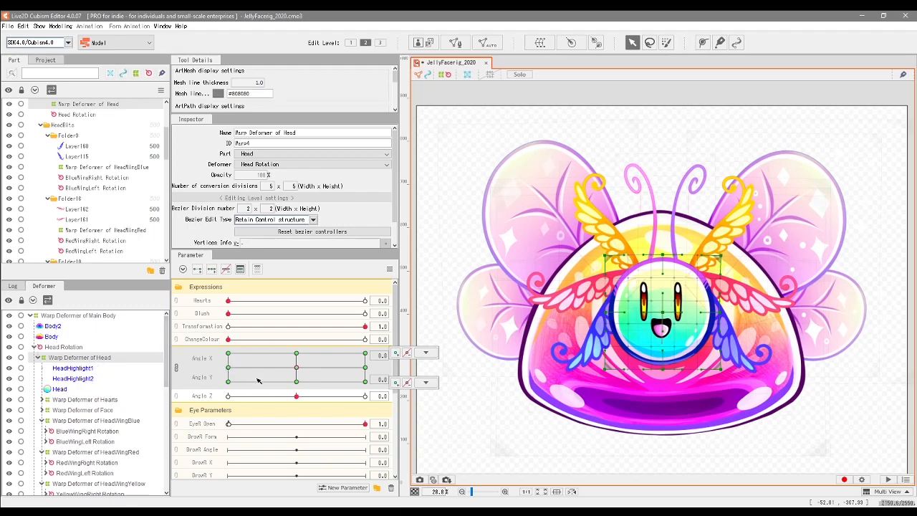
mouse_move(286, 370)
left_mouse_down()
mouse_move(344, 362)
mouse_move(243, 376)
mouse_move(315, 344)
mouse_move(260, 318)
mouse_move(193, 336)
mouse_move(287, 344)
mouse_move(379, 322)
mouse_move(294, 337)
mouse_move(326, 379)
mouse_move(297, 367)
left_mouse_up()
- Examine the right and left rotation deformers of the blue and red head wings one by one
left_click(75, 431)
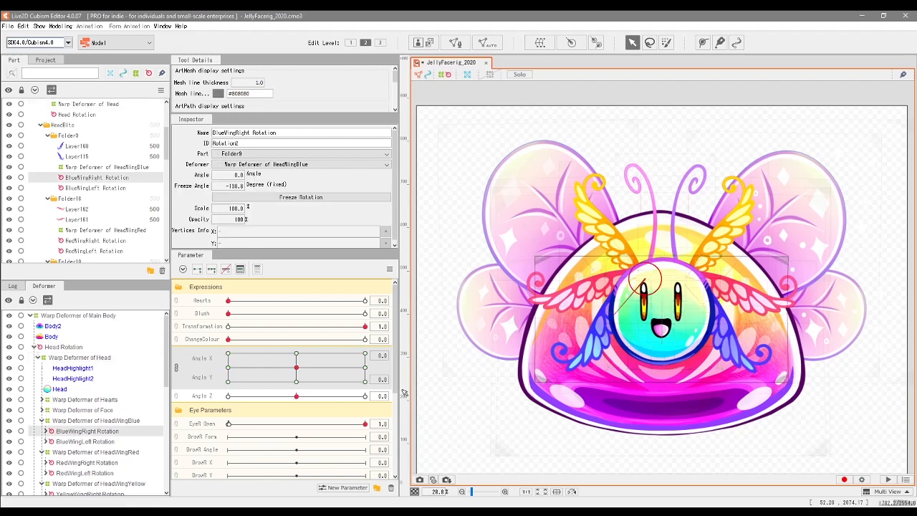
left_click(91, 442)
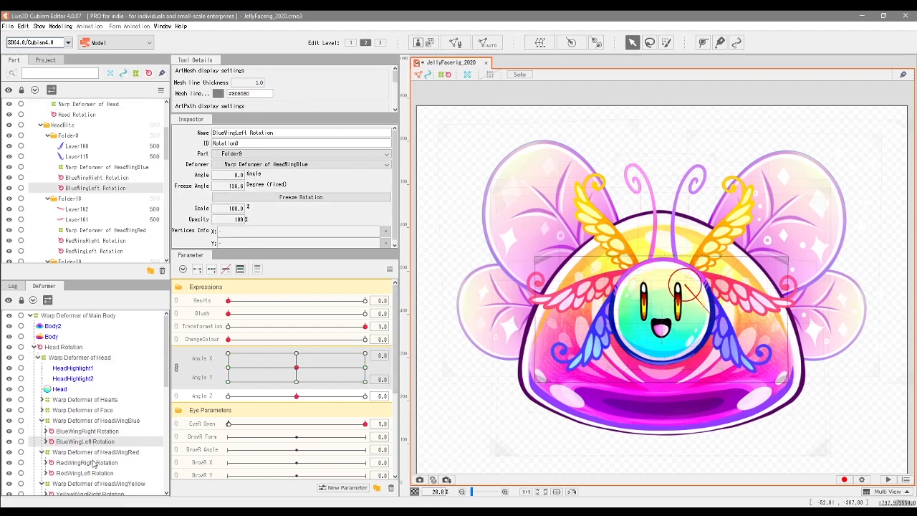
left_click(93, 462)
left_click(86, 473)
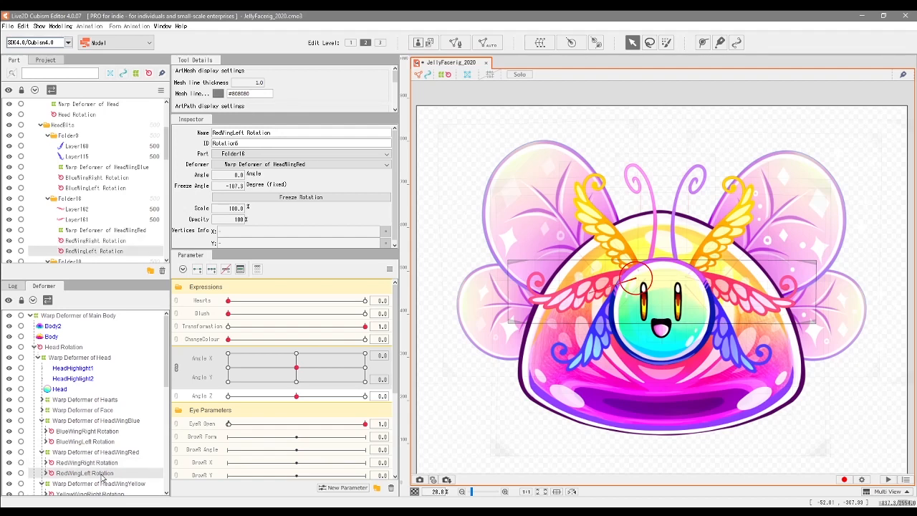
scroll(107, 474, "down", 1)
- Try rotating the YellowWingRight Rotation deformer to about -13 degrees and undo the rotation
left_click(109, 457)
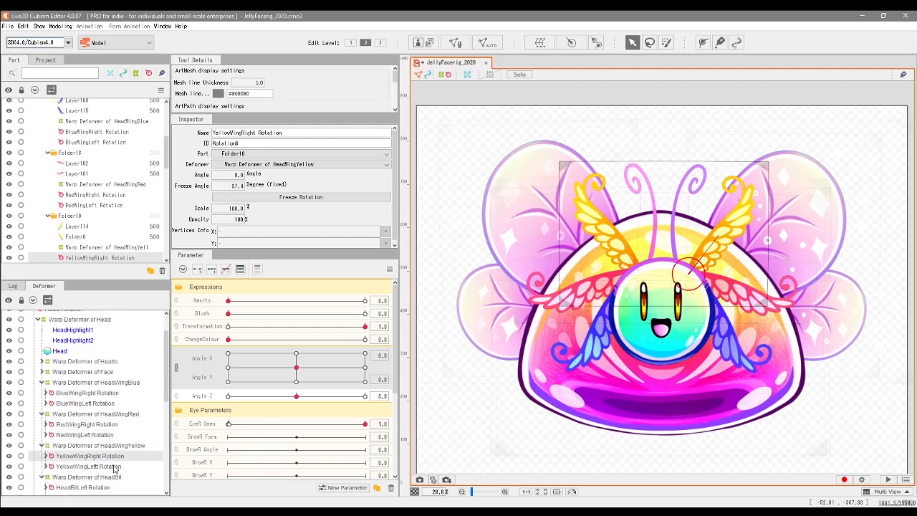
left_click_drag(720, 234, 720, 242)
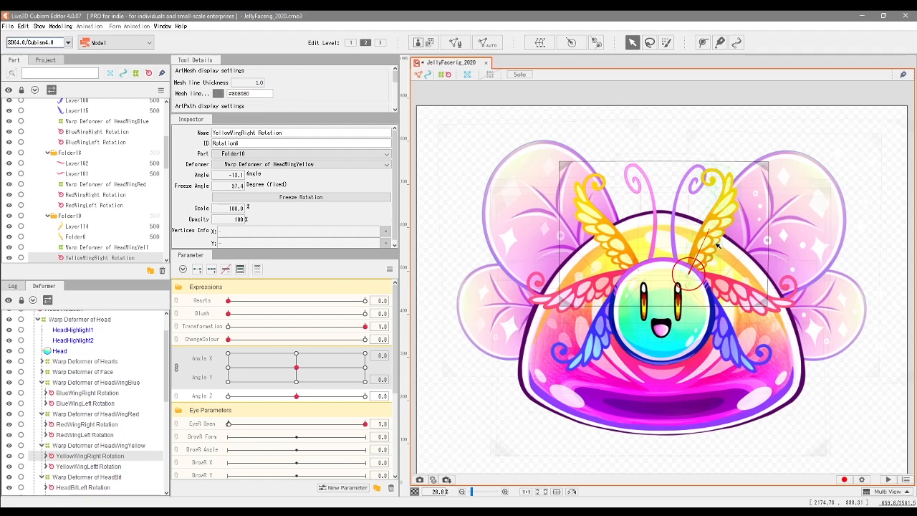
key("ctrl+z")
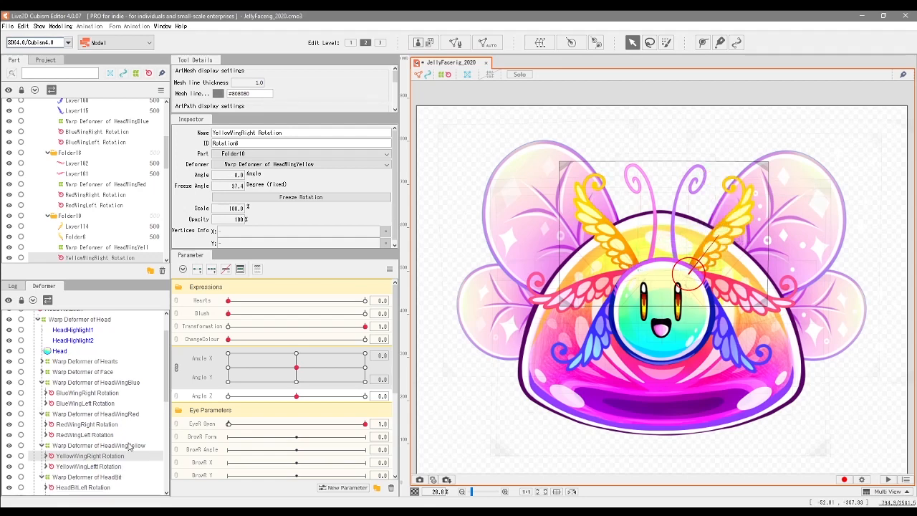
- Try shifting the Warp Deformer of HeadWingYellow slightly up and to the left, and undo the move
left_click(130, 445)
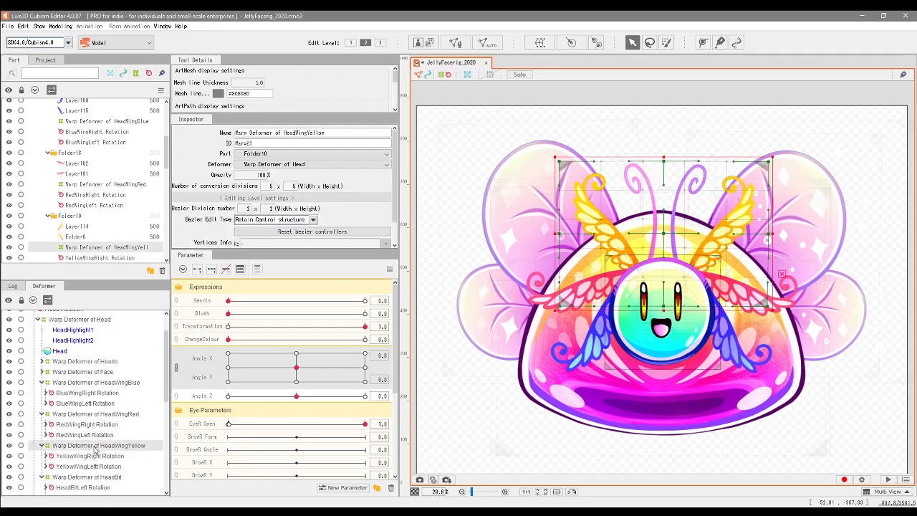
left_click_drag(663, 233, 658, 229)
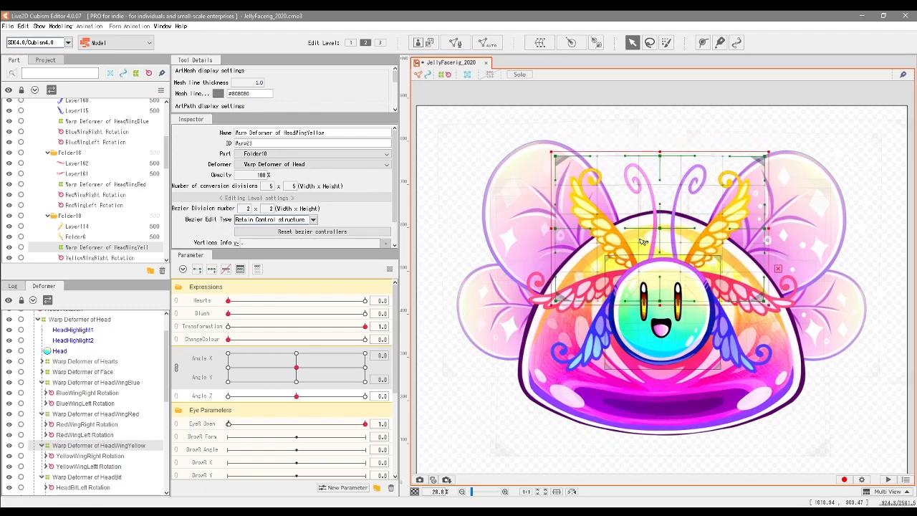
key("ctrl+z")
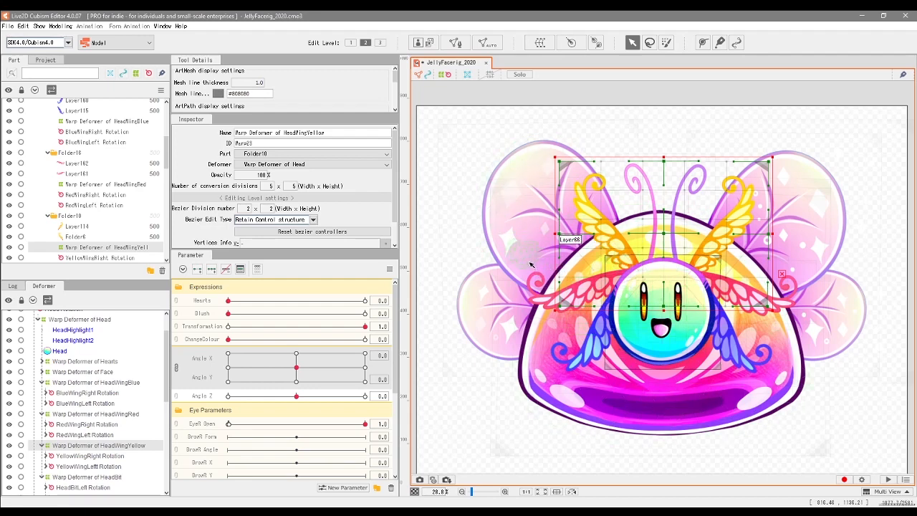
- Check the Warp Deformer of RightWing, try rotating its WingRight1 Rotation deformer, and undo the rotation
scroll(100, 430, "down", 5)
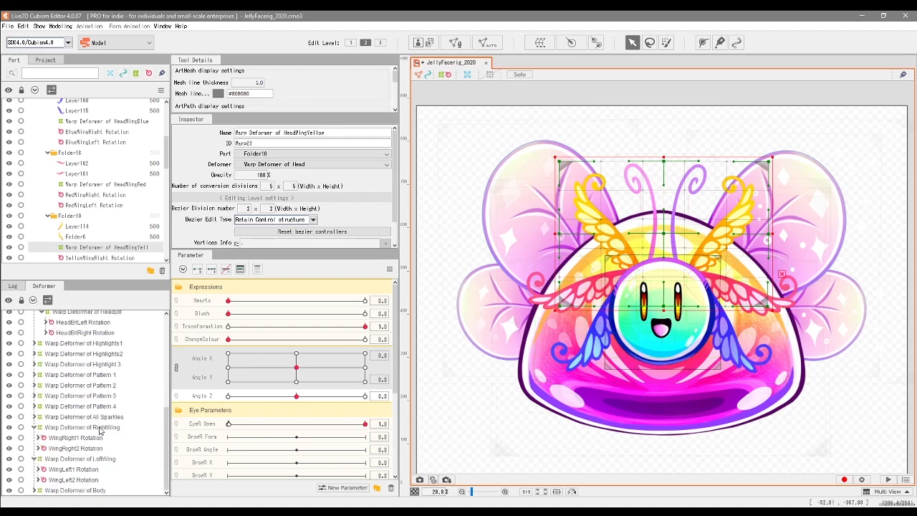
left_click(100, 427)
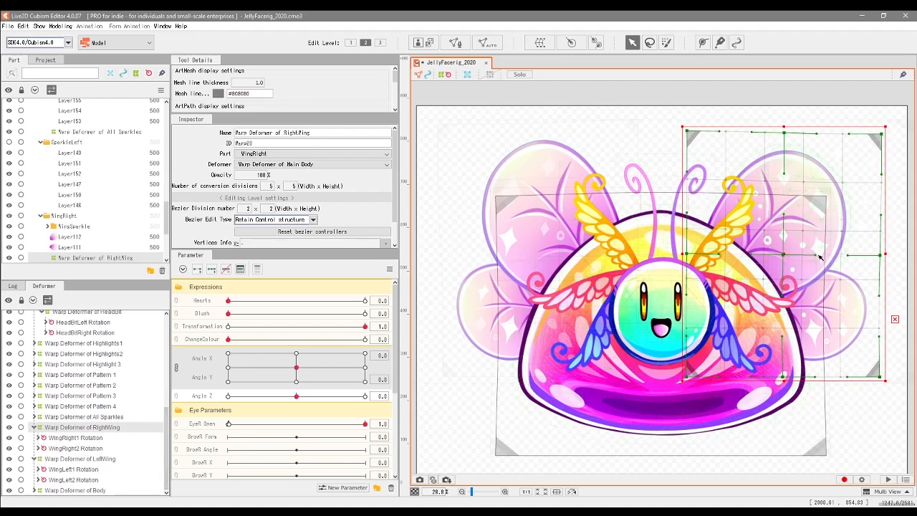
left_click(71, 441)
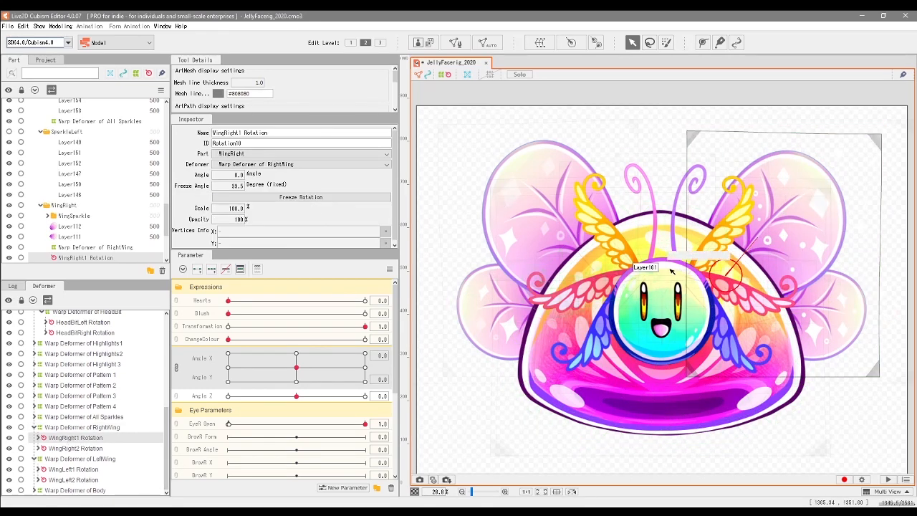
left_click_drag(755, 239, 757, 241)
key("ctrl+z")
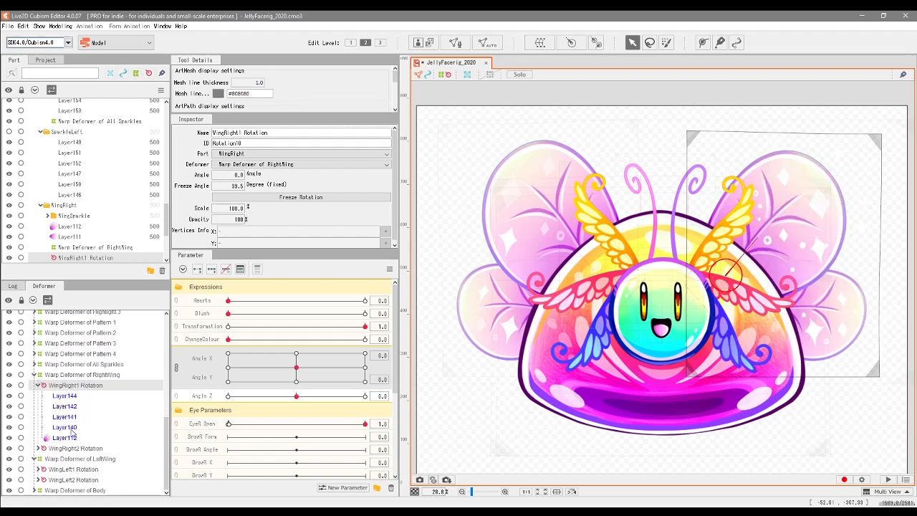
- Examine the sparkle layers 144, 142, 141 and 140 under WingRight1 Rotation, and the WingRight2 Rotation deformer
left_click(66, 398)
left_click(67, 406)
left_click(70, 417)
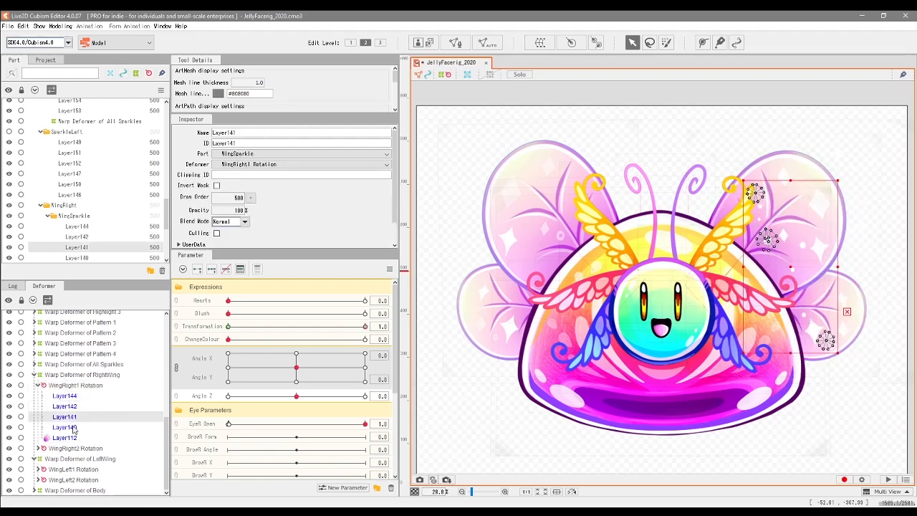
left_click(74, 427)
left_click(75, 447)
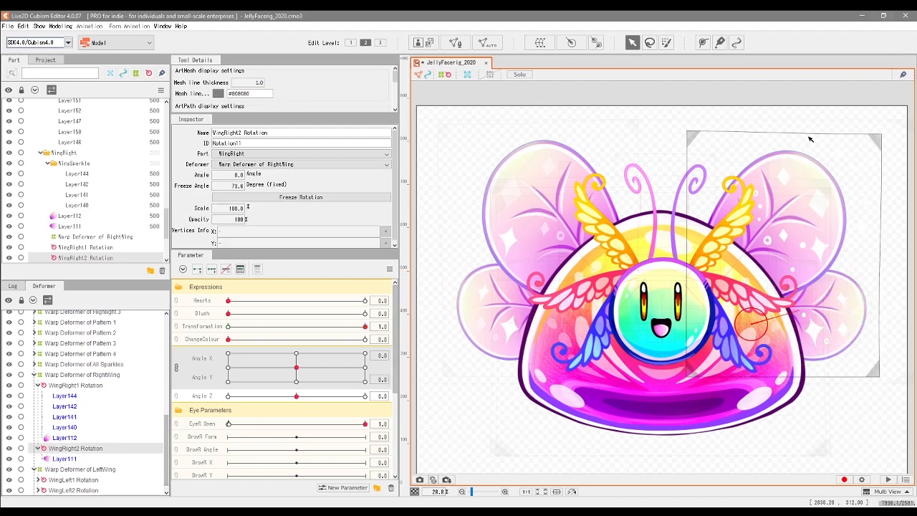
- Try rotating the WingRight2 Rotation deformer slightly upward on the canvas
left_click_drag(799, 310, 794, 285)
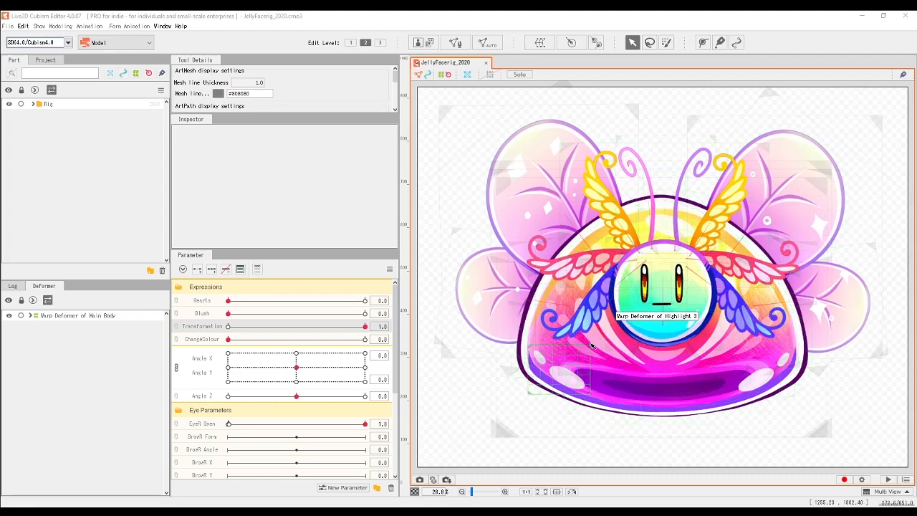
- Import AdditionalParts.psd from the Silly Dilly Doodles Stream folder into the JellyFacerig_2020 model, adding all its layers as new ArtMeshes
key("alt+Tab")
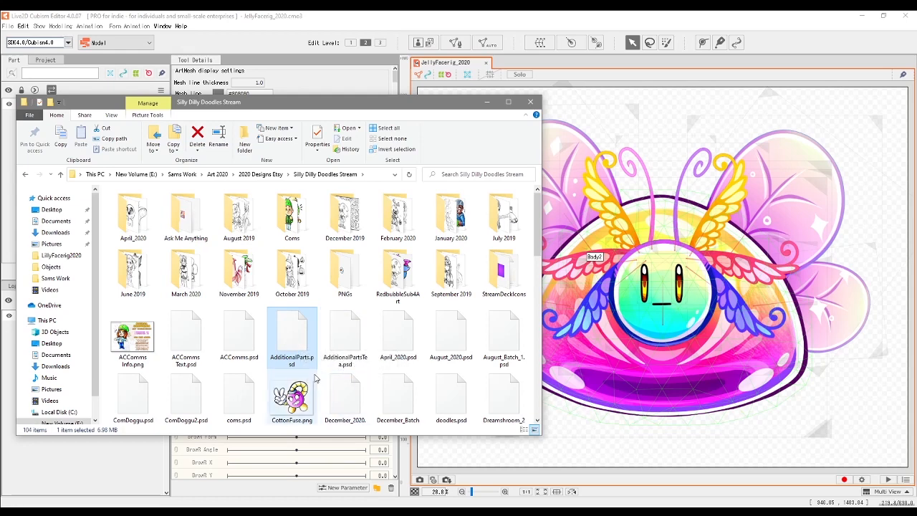
left_click_drag(294, 337, 698, 297)
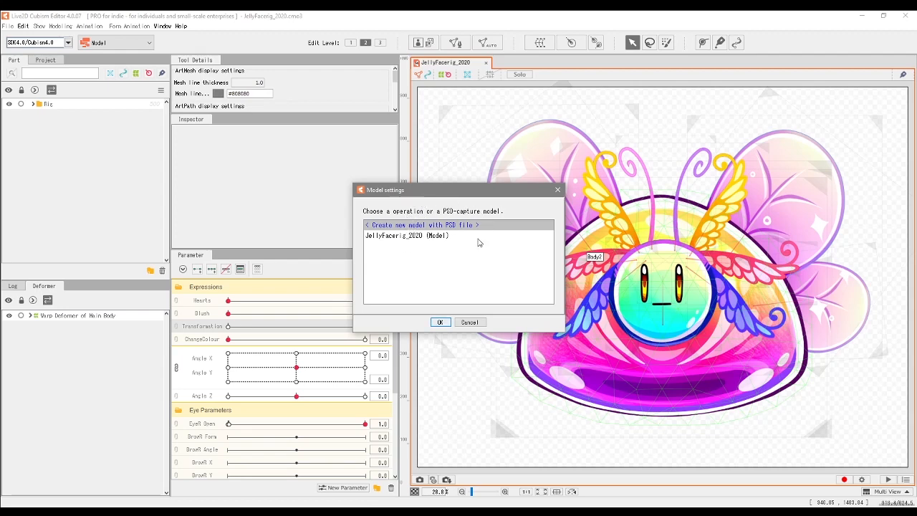
left_click(409, 240)
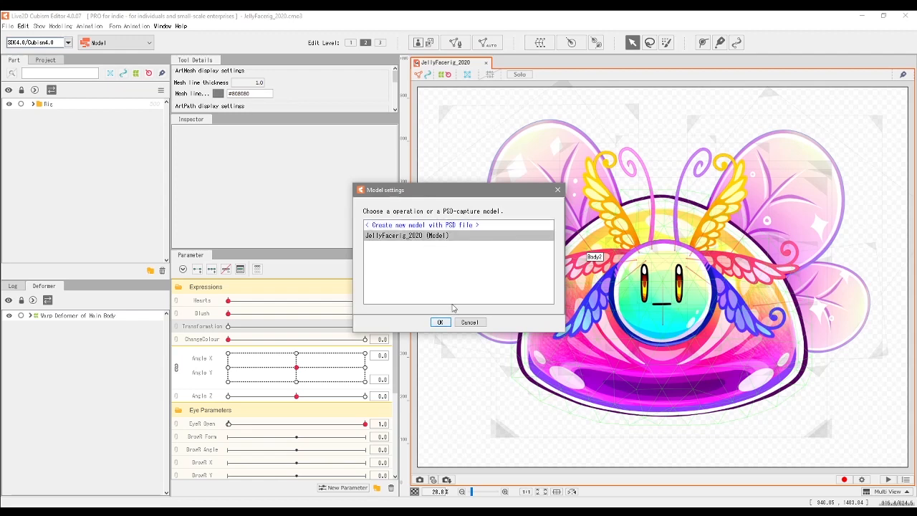
left_click(440, 322)
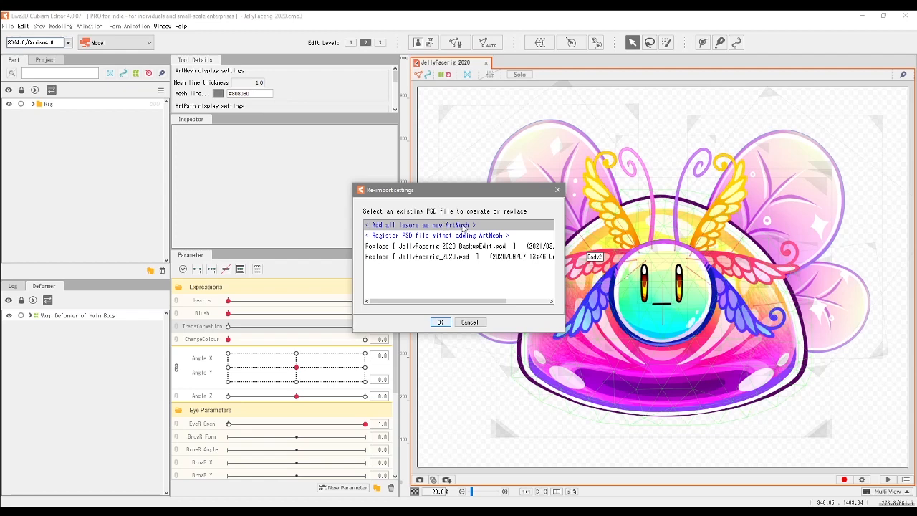
left_click(439, 322)
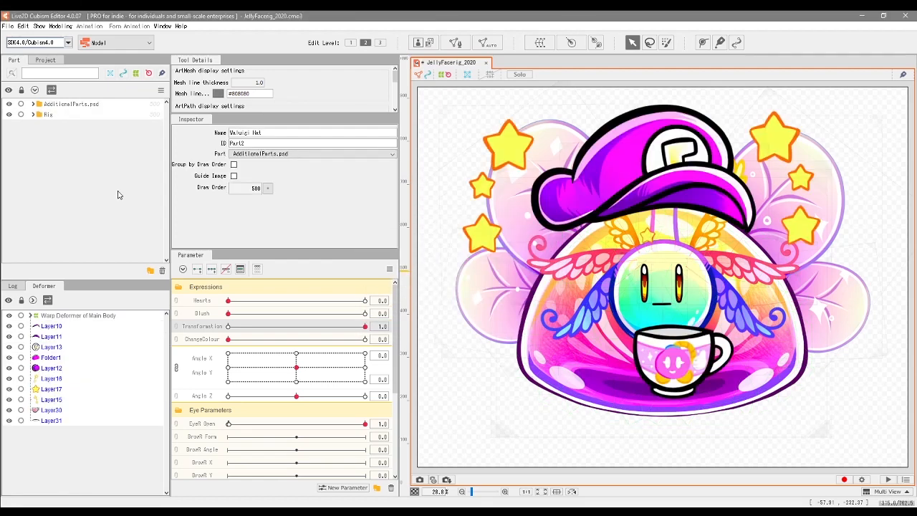
- Expand the AdditionalParts.psd and Rig folders and try moving the Waluigi Hat folder into the Rig folder near HeadBits
left_click(32, 105)
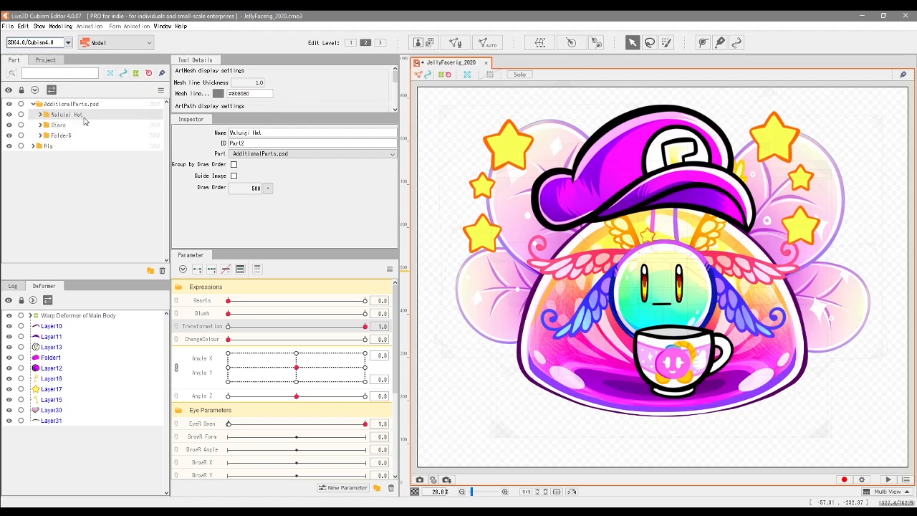
left_click(44, 138)
left_click(34, 147)
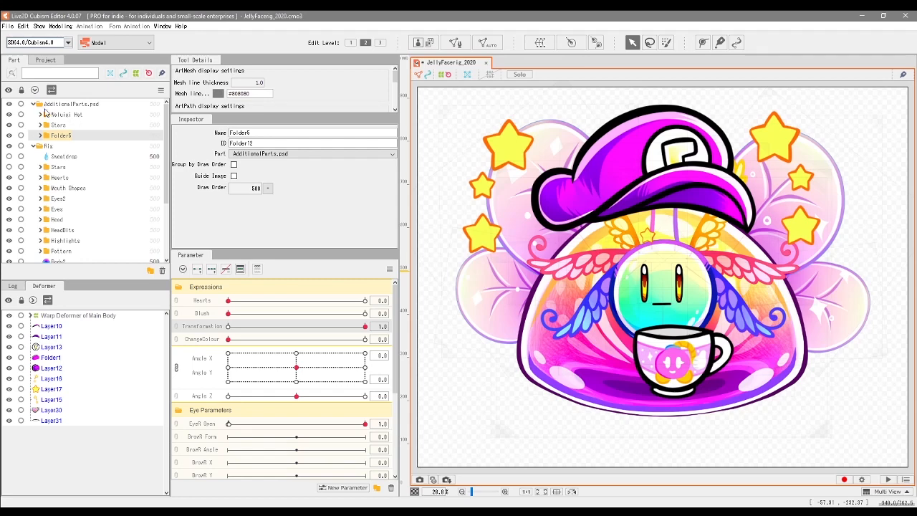
left_click(79, 117)
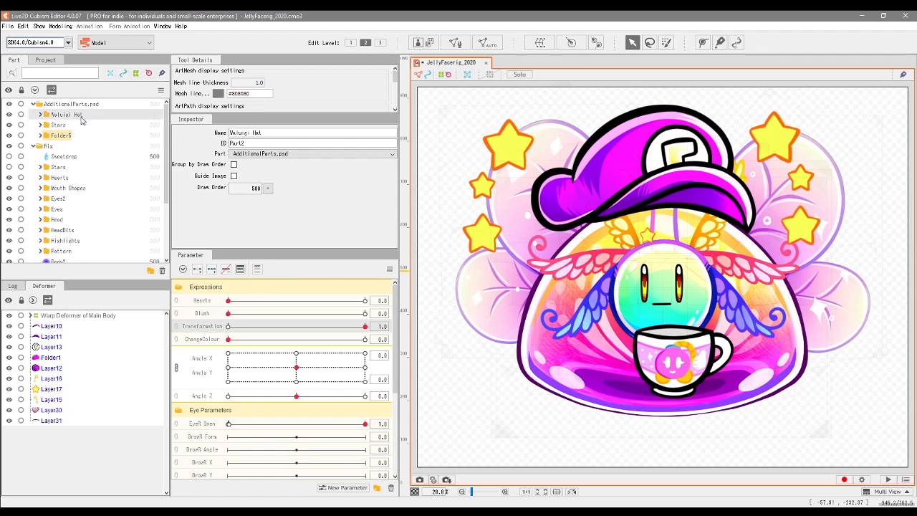
left_click_drag(81, 119, 93, 231)
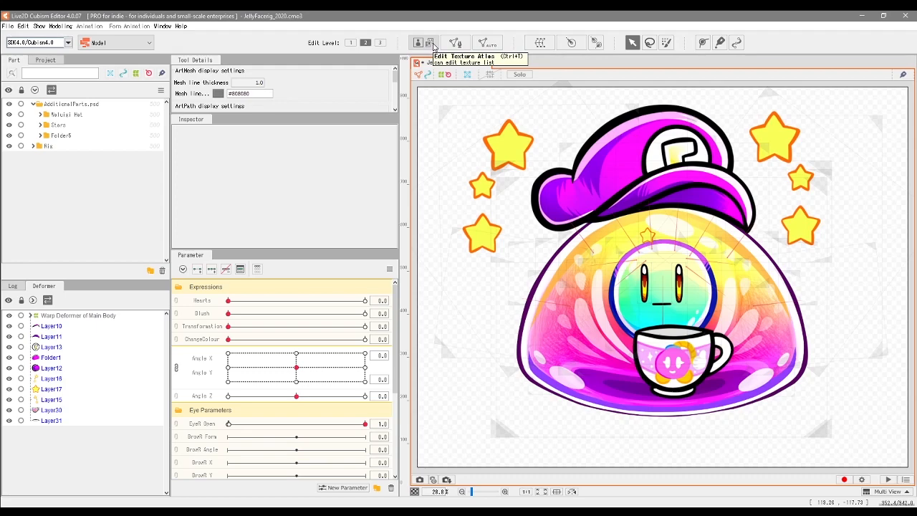
- Open the texture atlas for editing, list all model images, and restrict the list to only unset objects
left_click(432, 43)
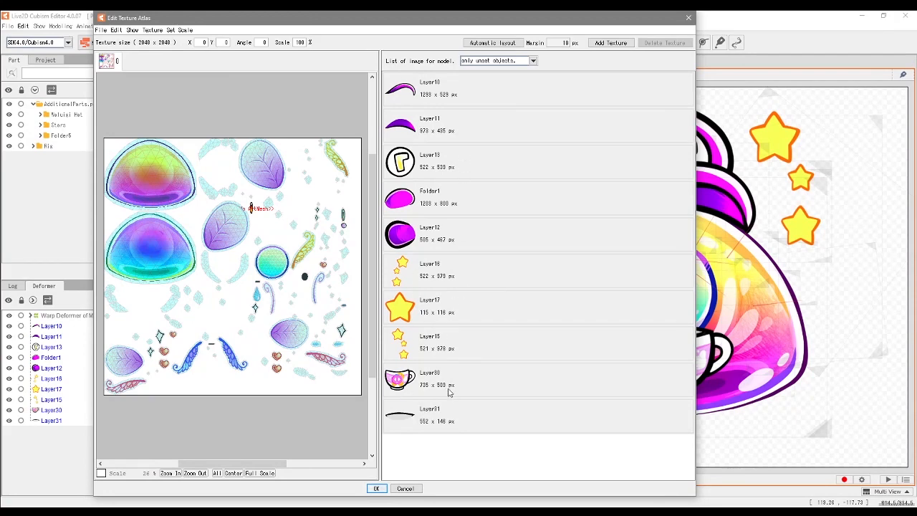
left_click(532, 61)
left_click(482, 76)
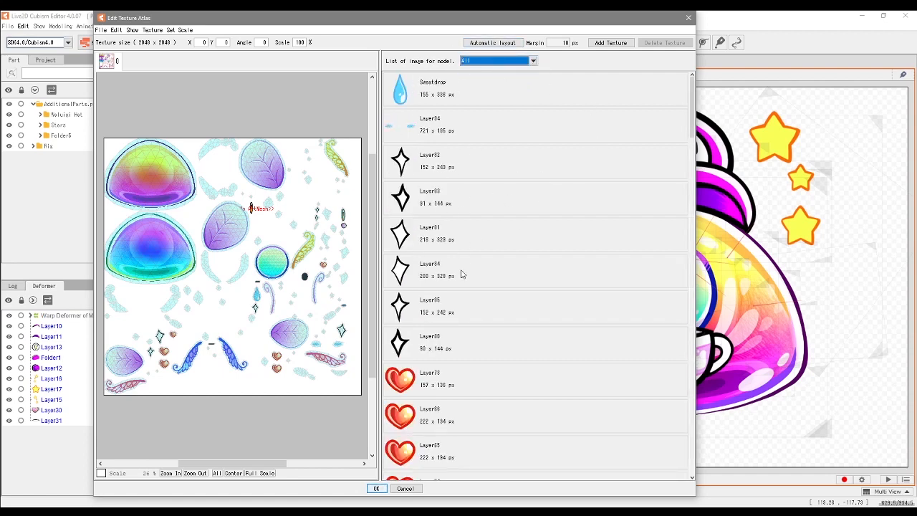
left_click(532, 62)
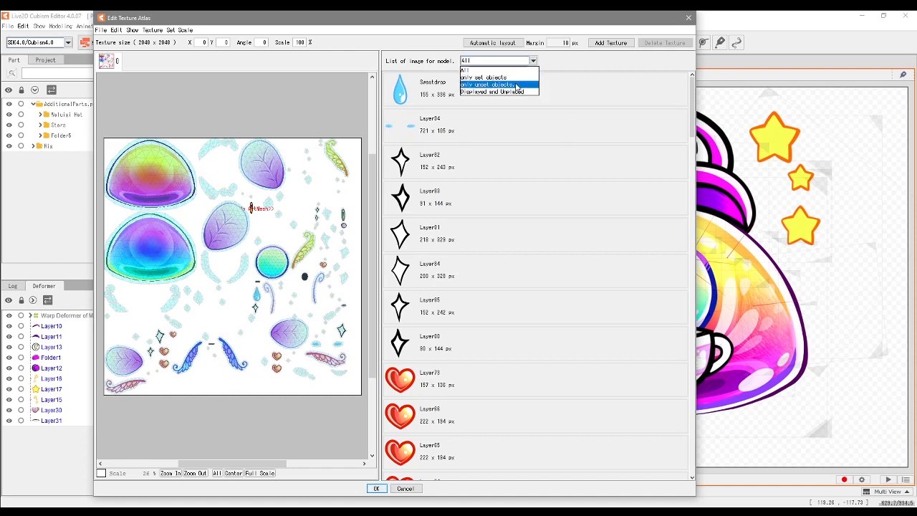
left_click(519, 85)
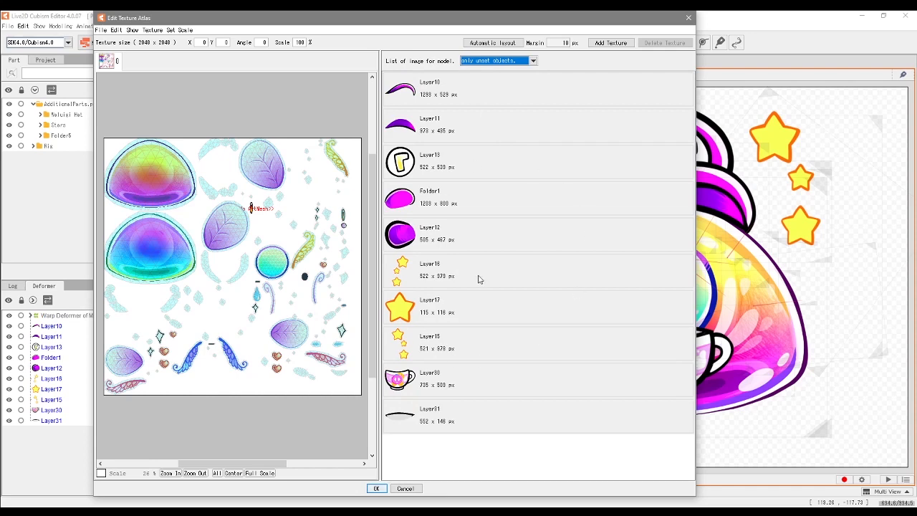
- Place all the unset hat, star and cup layers on the texture atlas, arrange them with the automatic layout, and accept the atlas
double_click(409, 96)
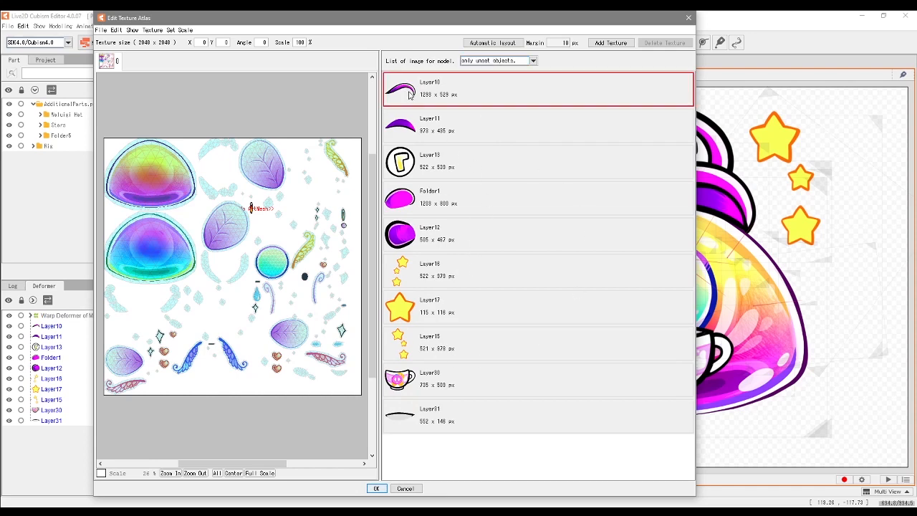
double_click(411, 100)
double_click(412, 100)
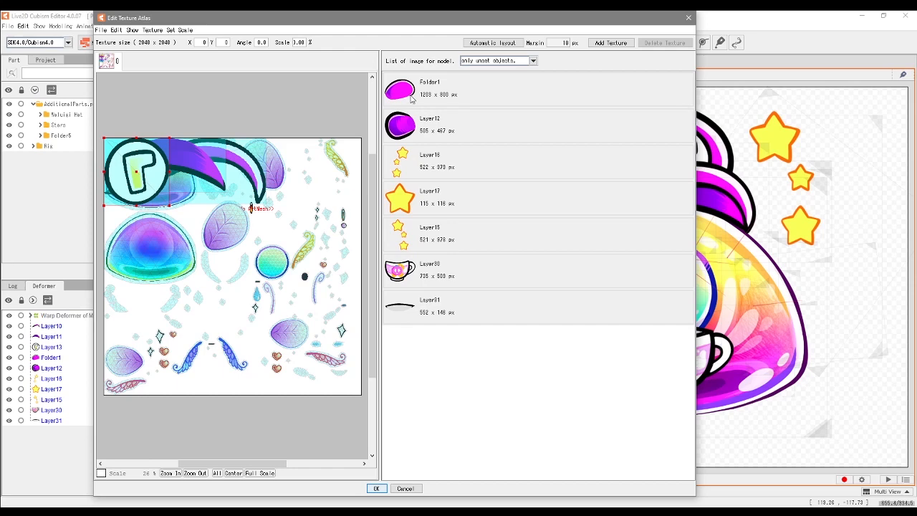
double_click(415, 102)
double_click(419, 102)
double_click(419, 103)
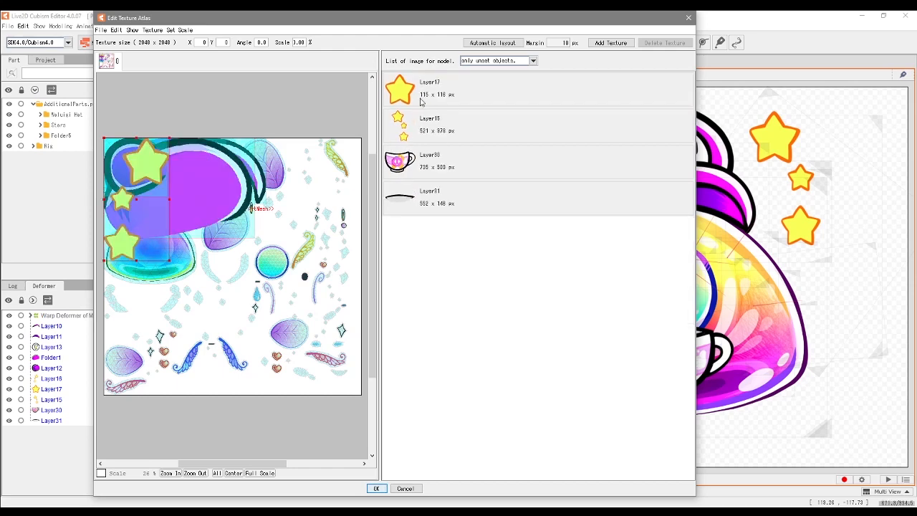
double_click(423, 106)
double_click(423, 106)
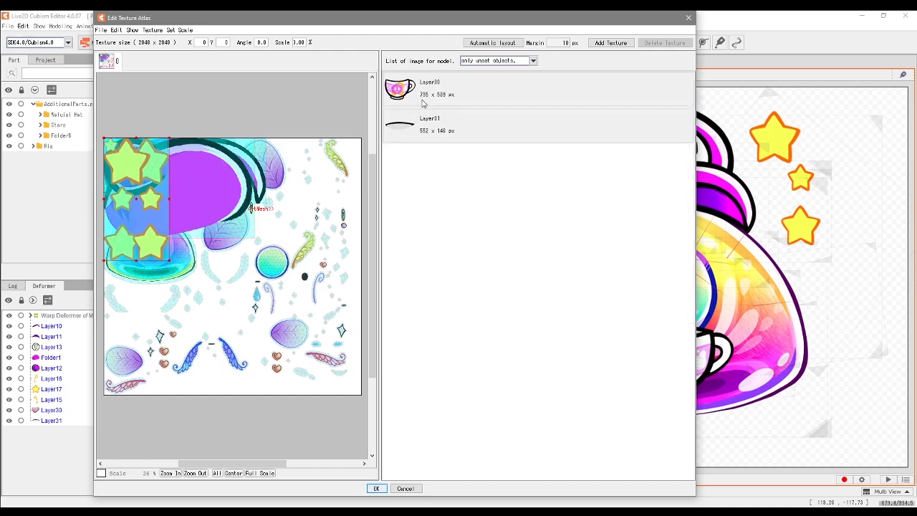
double_click(422, 100)
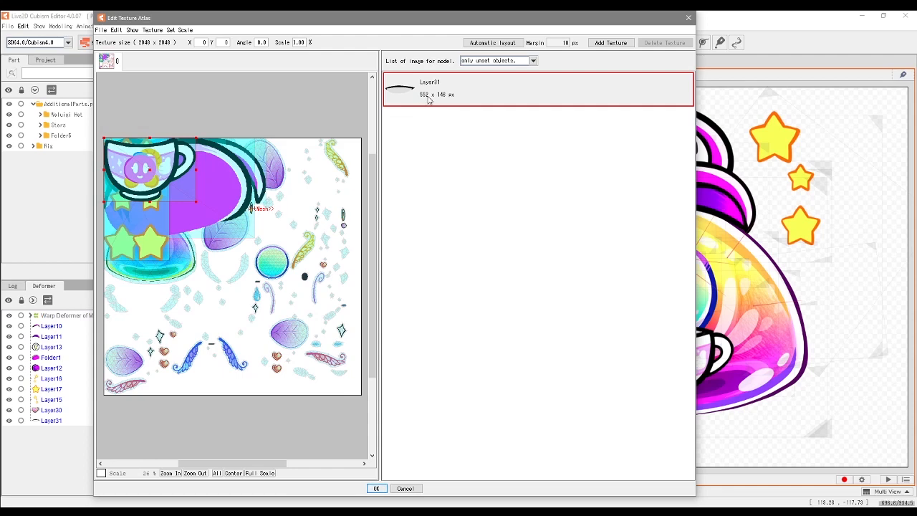
double_click(427, 101)
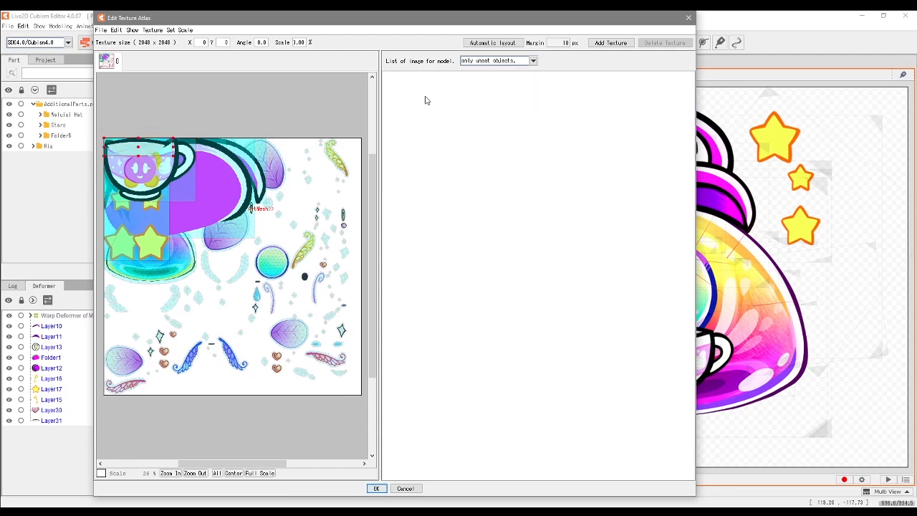
left_click(492, 43)
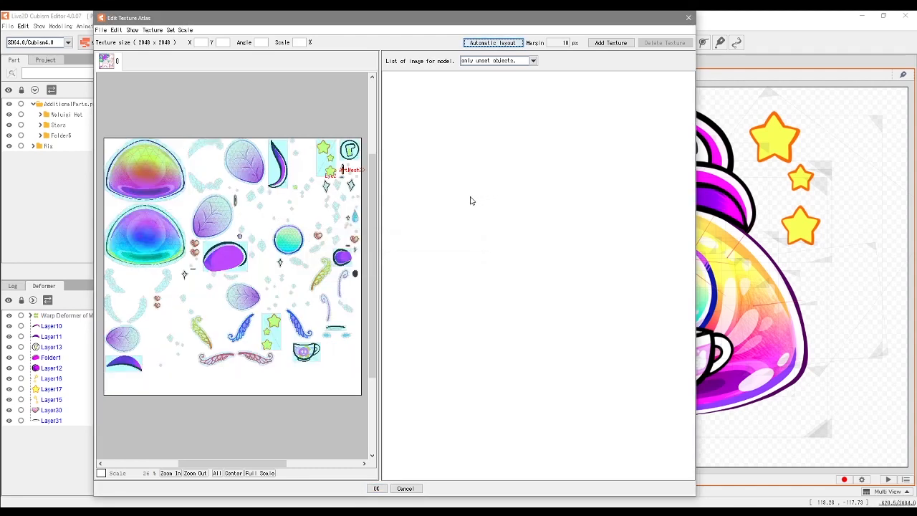
left_click(376, 488)
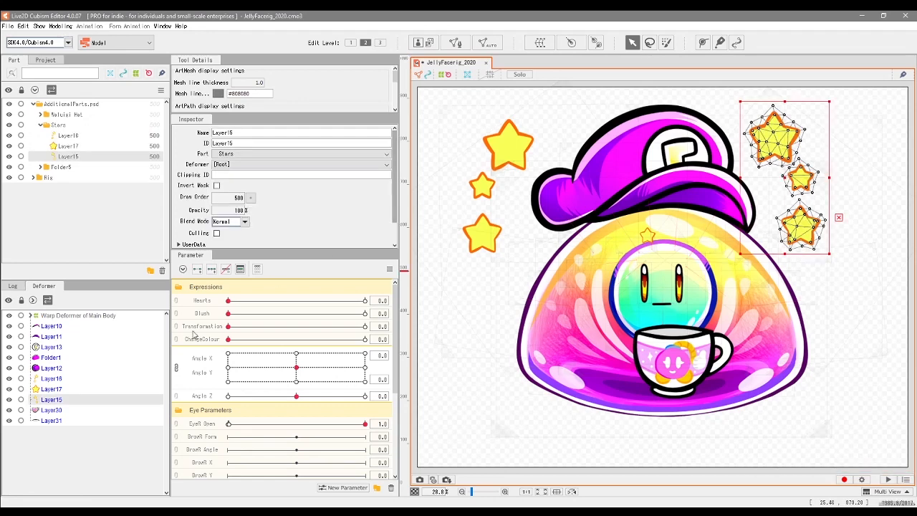
- Generate an automatic mesh for the Layer16 stars using the Standard preset
left_click(50, 380)
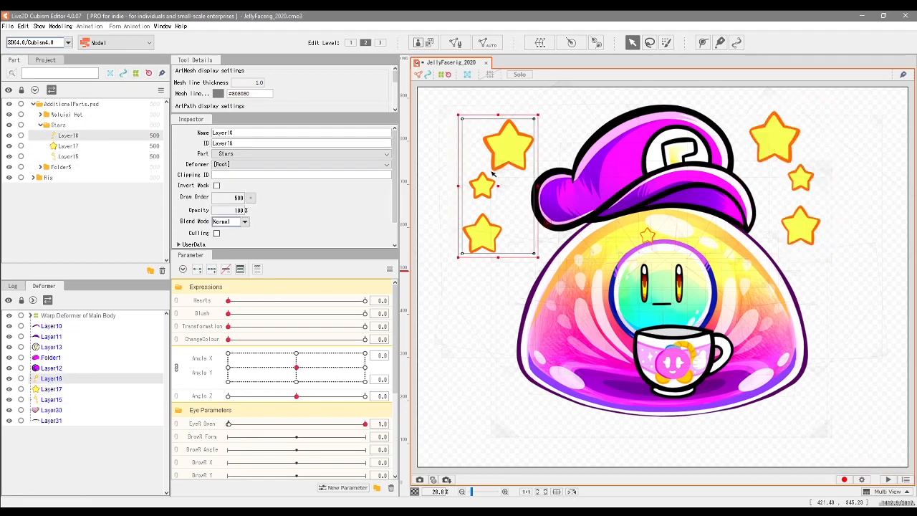
left_click(487, 42)
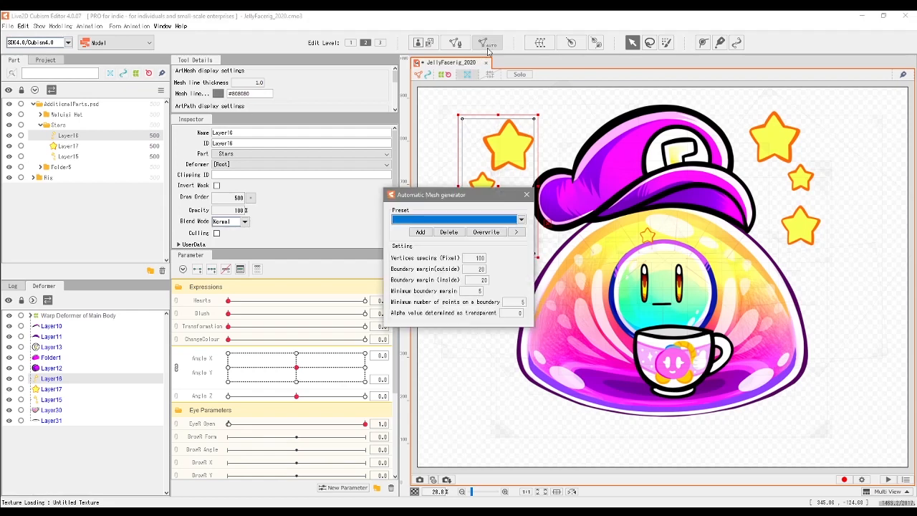
left_click(521, 219)
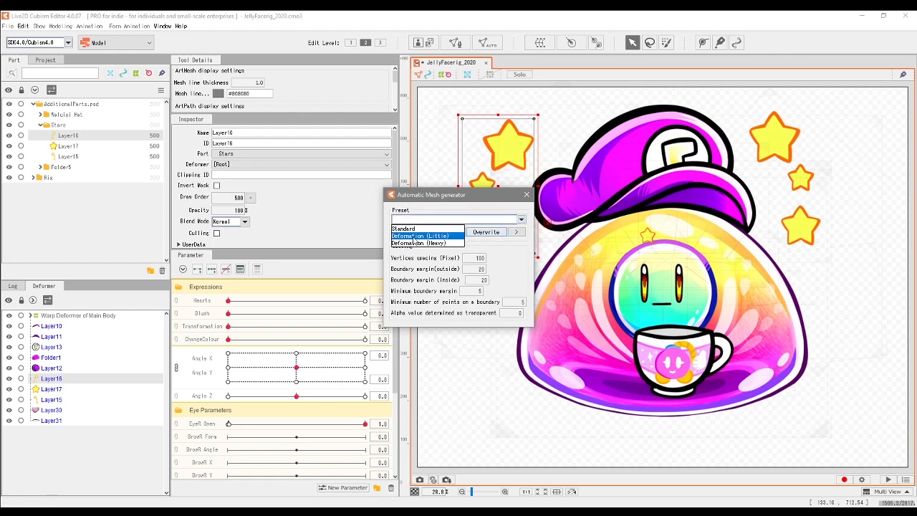
left_click(412, 229)
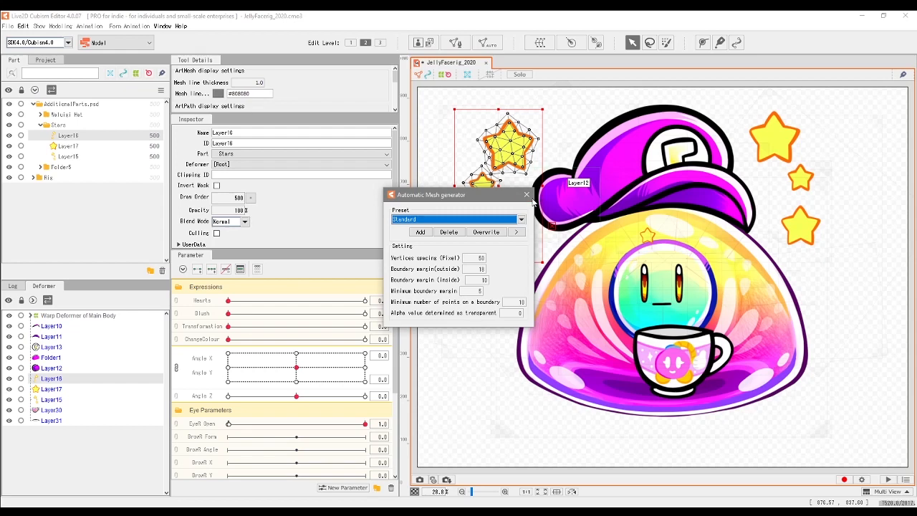
key("Return")
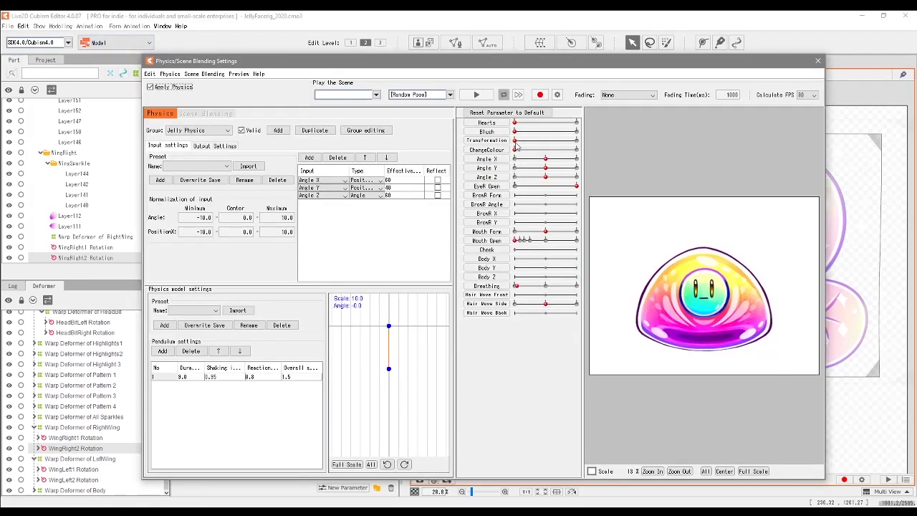
- Raise the Transformation parameter to its maximum in the physics preview to show the transformed character
left_click_drag(514, 141, 611, 149)
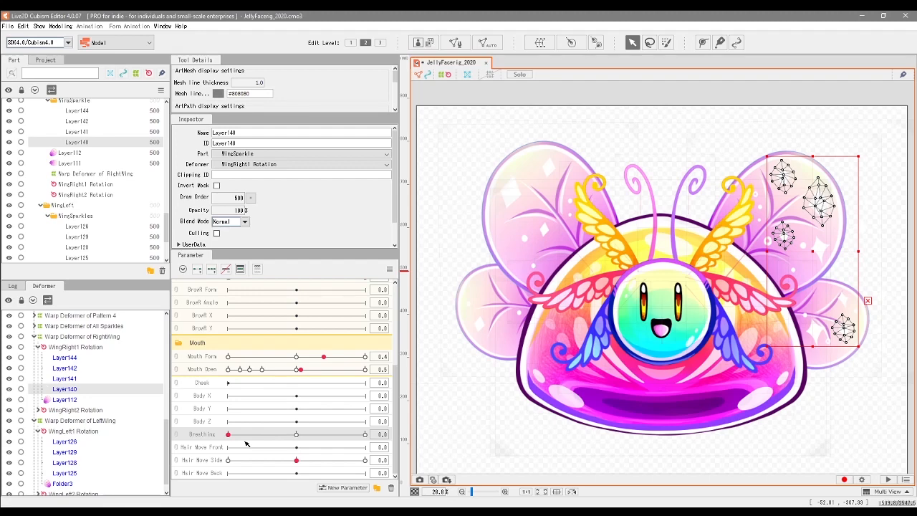
- Toggle the visibility of sparkle layers Layer140, Layer144 and Layer142 to identify their sparkles on the wing, leaving Layer142 selected
left_click(8, 389)
left_click(8, 389)
left_click(9, 362)
left_click(9, 360)
left_click(8, 359)
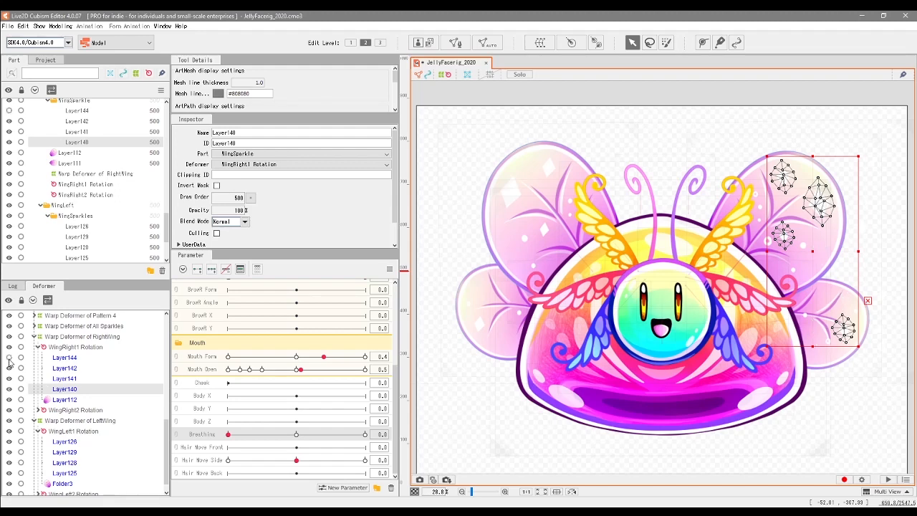
left_click(9, 360)
left_click(64, 367)
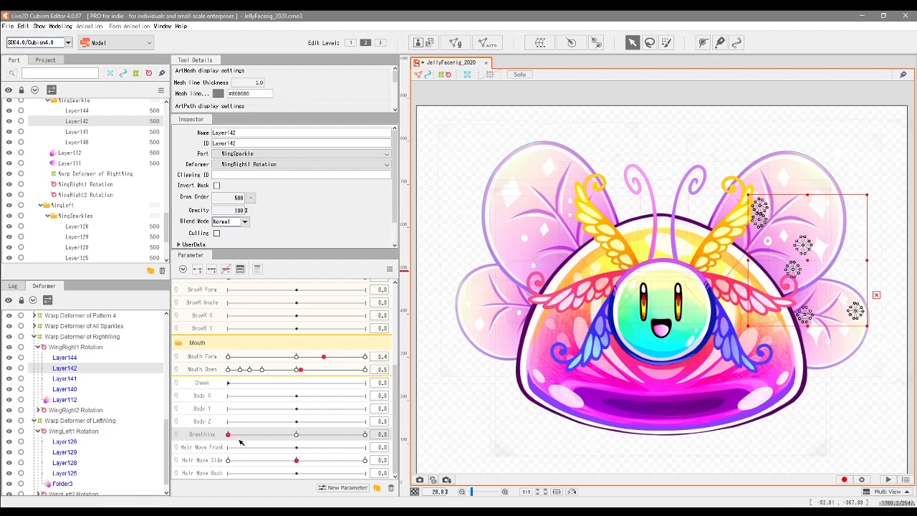
left_click(9, 369)
left_click(9, 370)
- Add three keys to Layer142 on the Breathing parameter and move the parameter to 1.0
left_click(212, 269)
left_click(242, 437)
left_click_drag(229, 434, 367, 447)
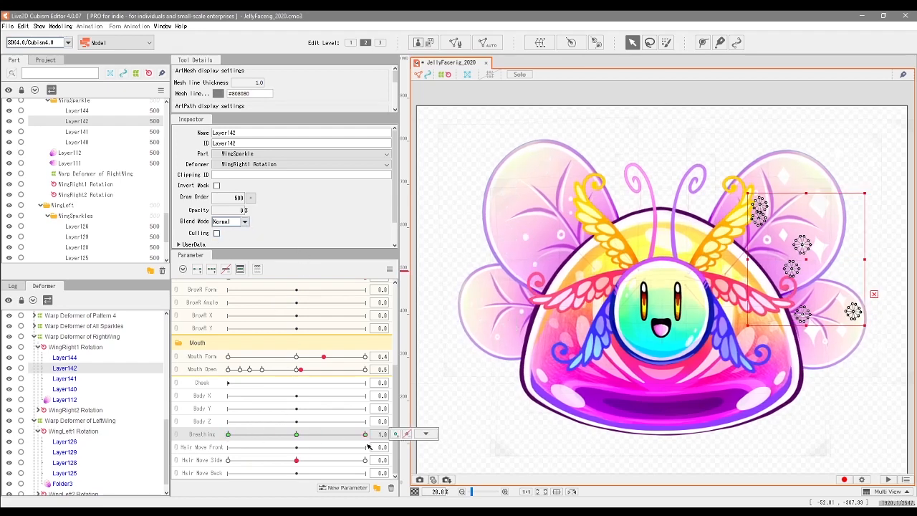
- Set Layer142's opacity to 0% at the Breathing 1.0 key and return the parameter to 0.0
left_click(428, 432)
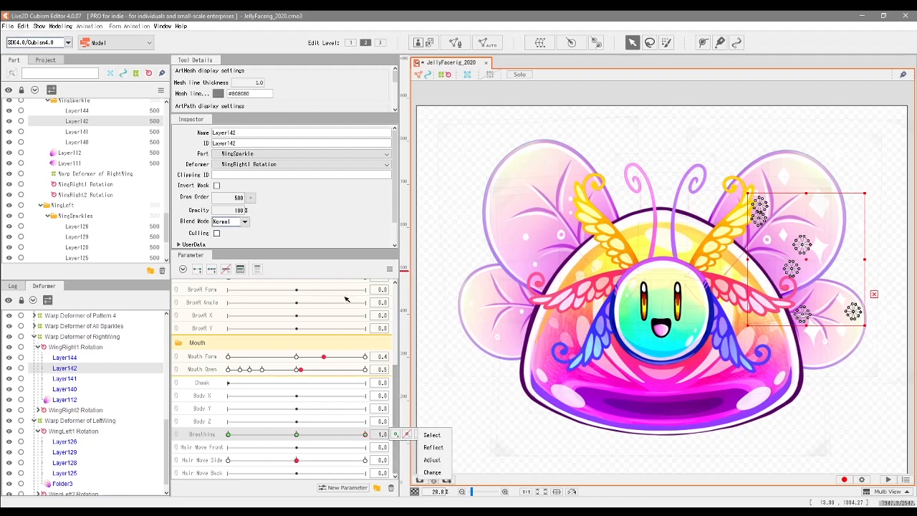
left_click(243, 210)
type("0")
key("Return")
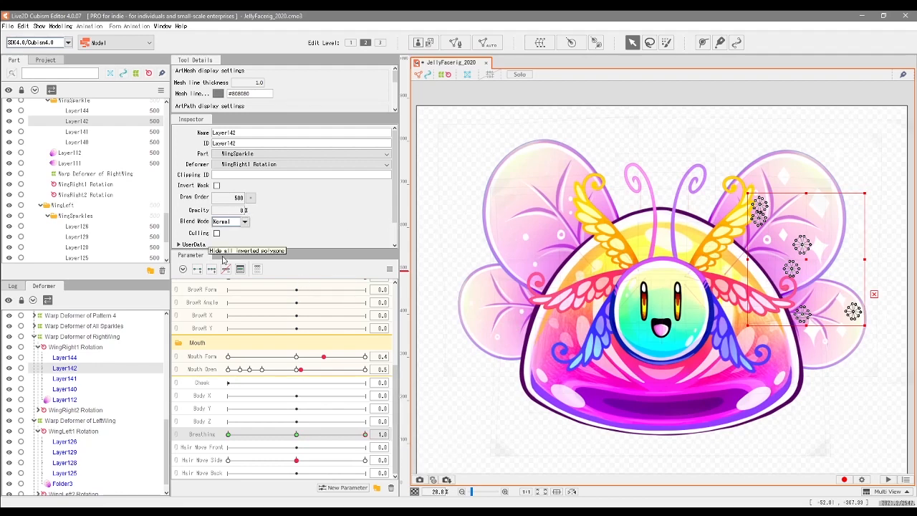
left_click_drag(364, 435, 230, 444)
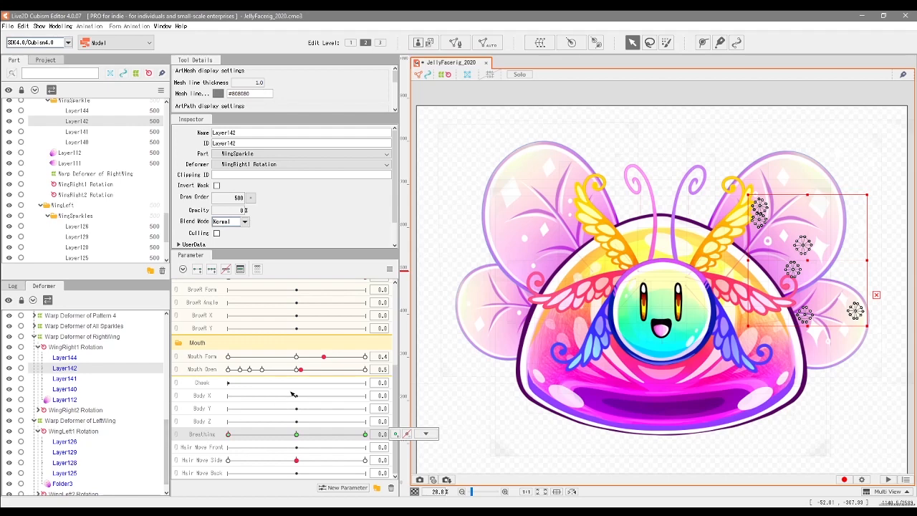
left_click(573, 94)
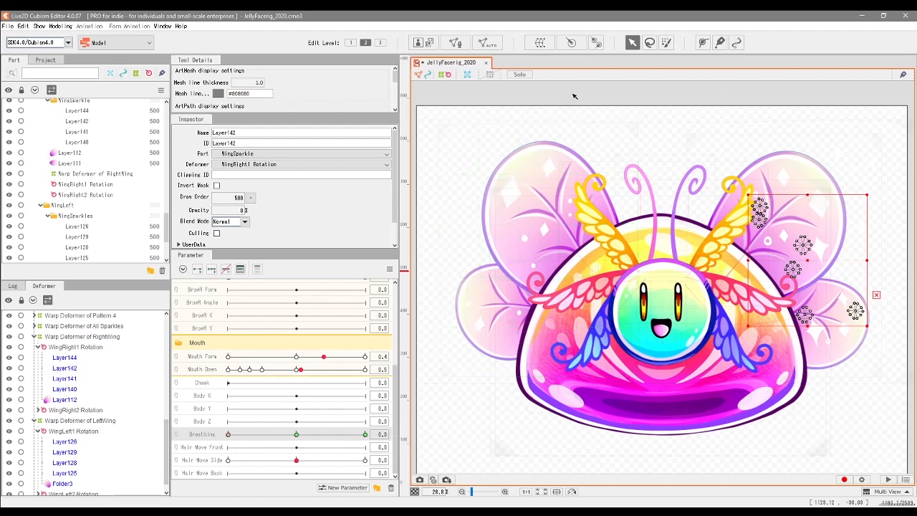
- Set Layer144's opacity to 0% at the Breathing 0.5 key and scrub Breathing to check the sparkle fade
left_click_drag(229, 435, 370, 446)
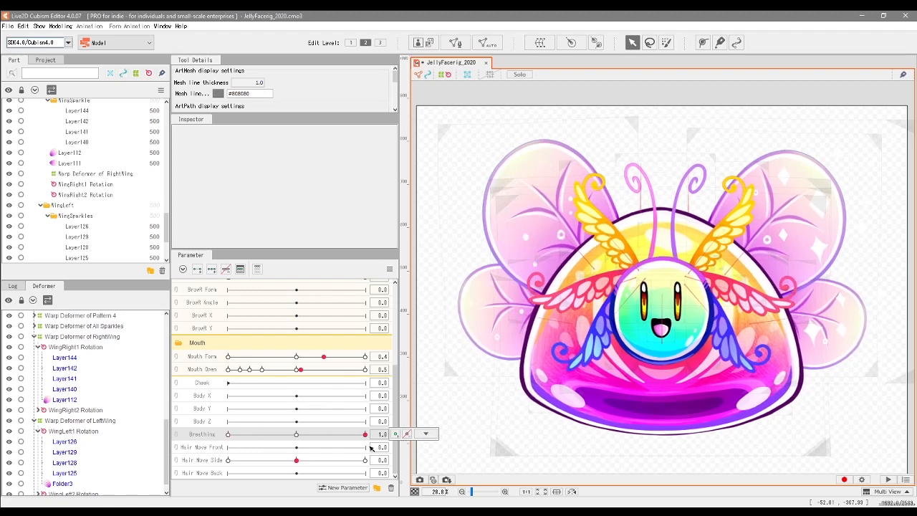
left_click(65, 357)
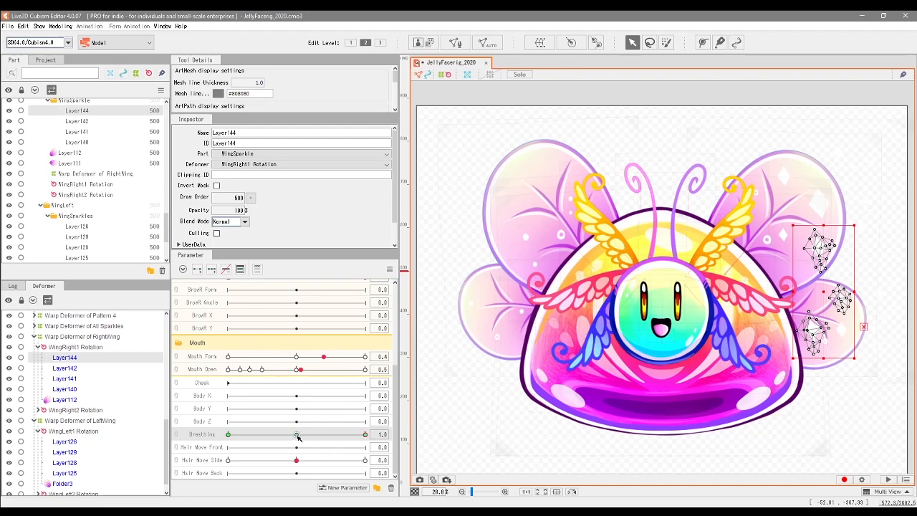
left_click(297, 434)
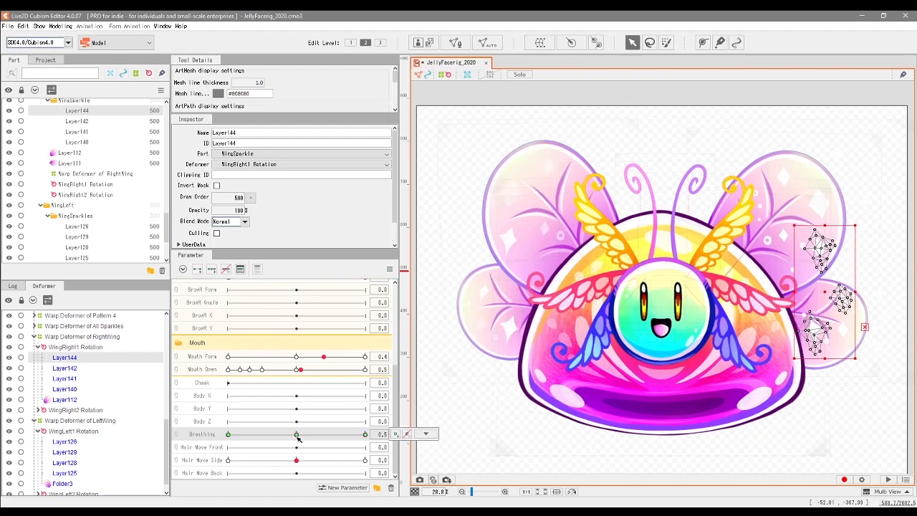
left_click_drag(241, 209, 186, 208)
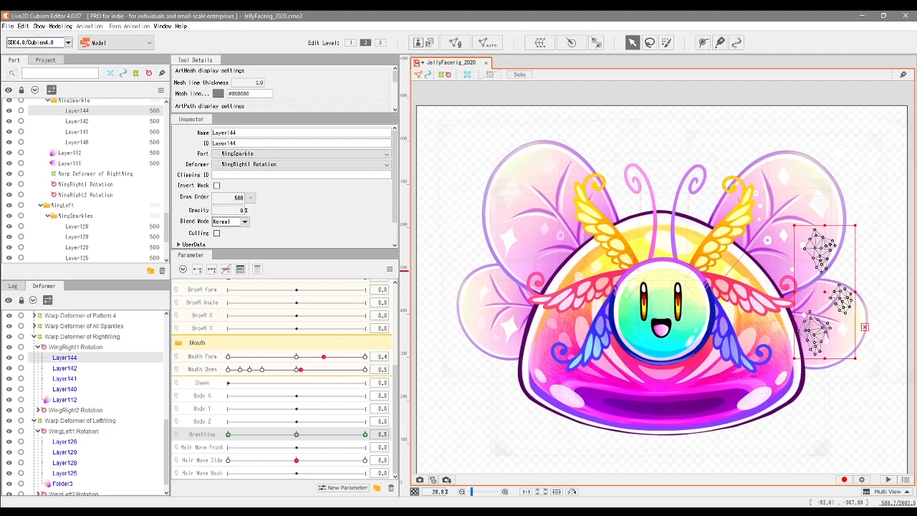
left_click_drag(292, 435, 200, 444)
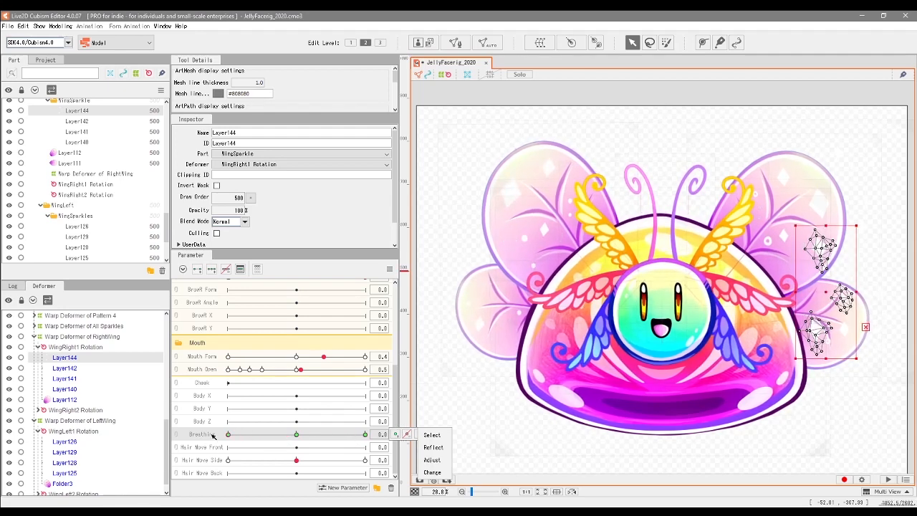
left_click(296, 435)
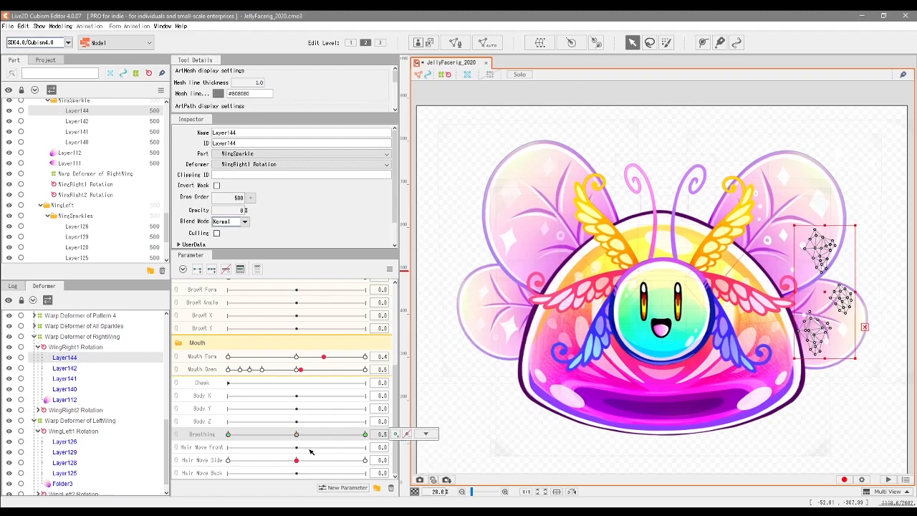
- Set Layer141's opacity to 0% at the Breathing 1.0 key
left_click(81, 378)
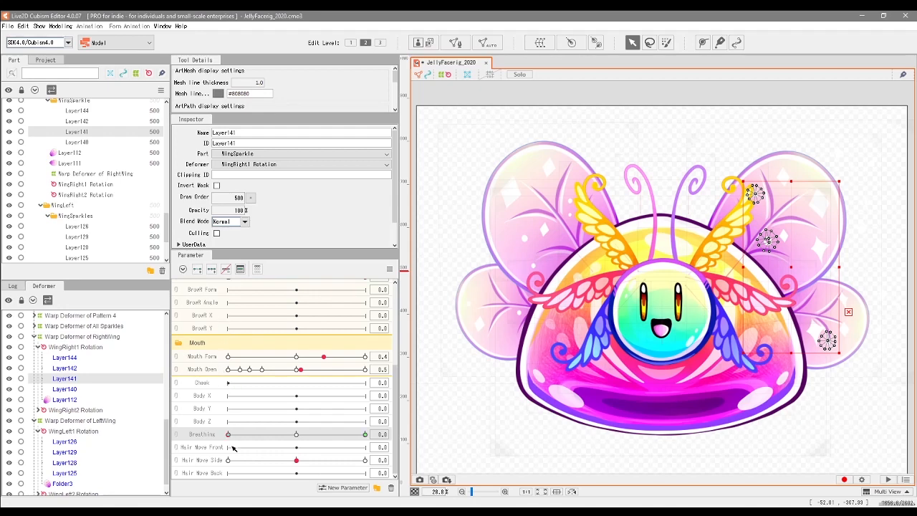
left_click_drag(229, 435, 382, 435)
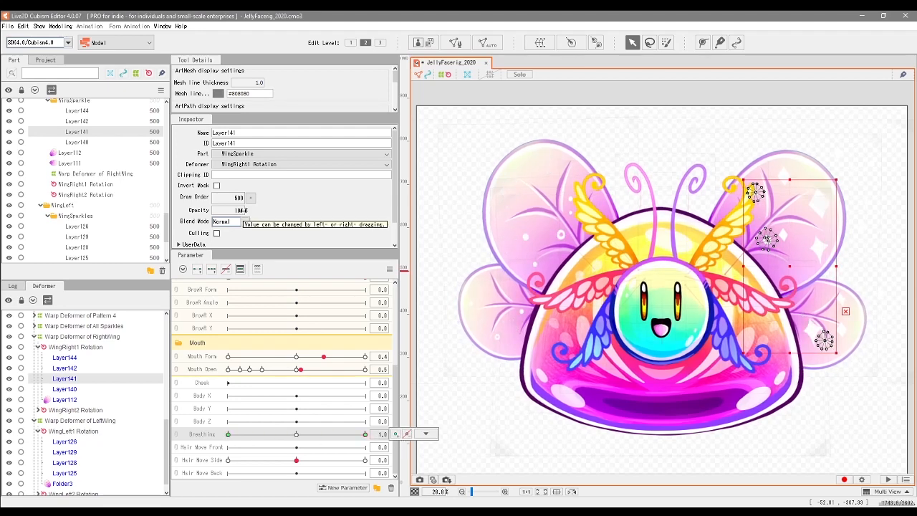
left_click_drag(243, 210, 245, 210)
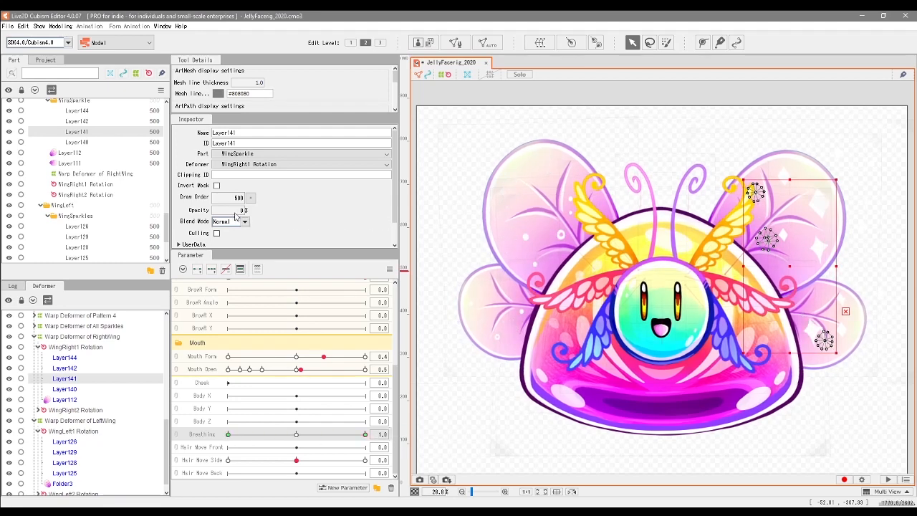
mouse_move(365, 434)
left_mouse_down()
mouse_move(213, 445)
mouse_move(395, 442)
mouse_move(290, 445)
mouse_move(369, 437)
left_mouse_up()
- Set Layer140's opacity to 0% at the Breathing 0.0 key and scrub the parameter to test the sparkles
left_click(67, 389)
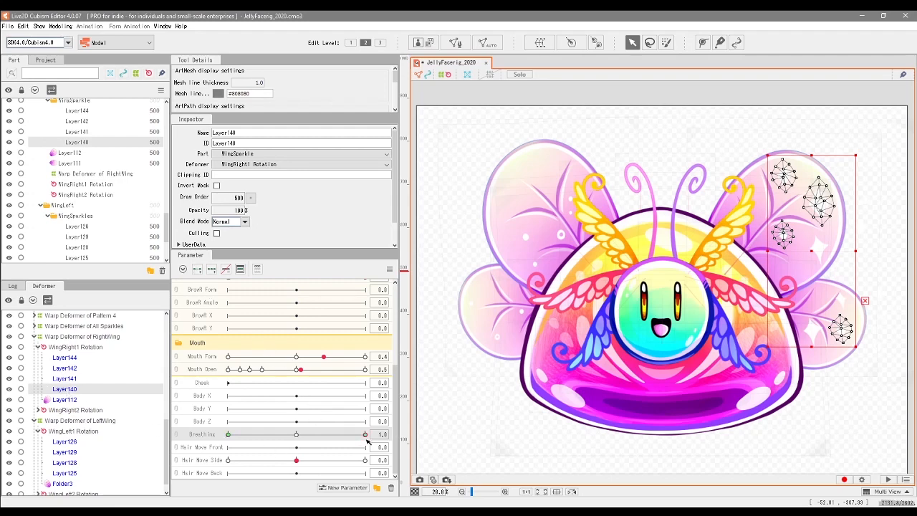
left_click_drag(366, 436, 215, 445)
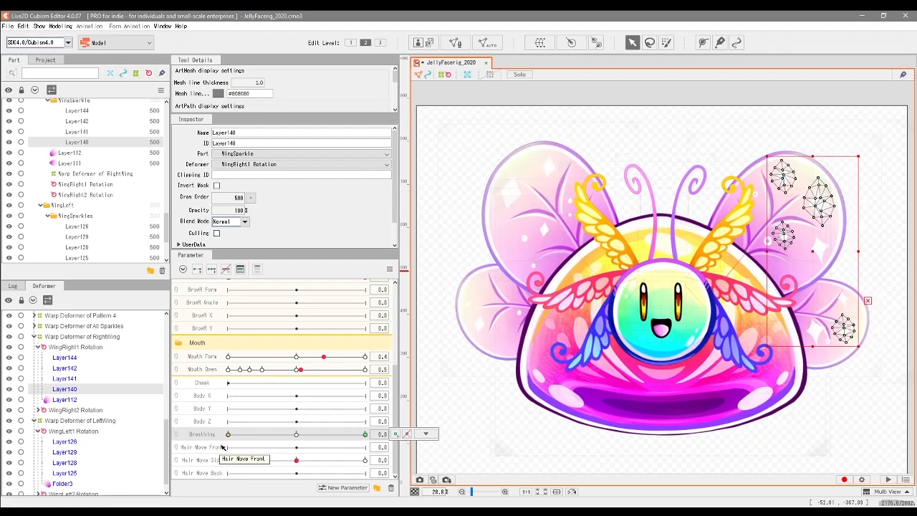
left_click(239, 211)
type("0")
key("Return")
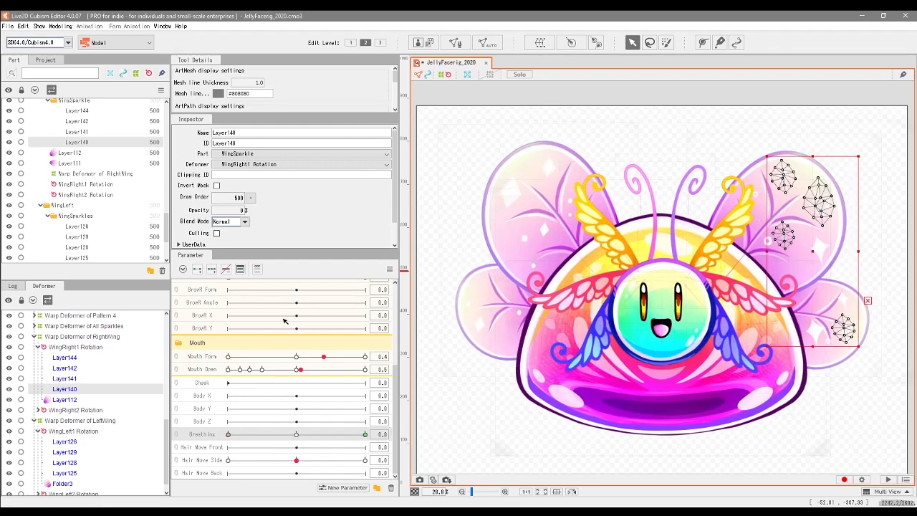
left_click_drag(228, 434, 152, 466)
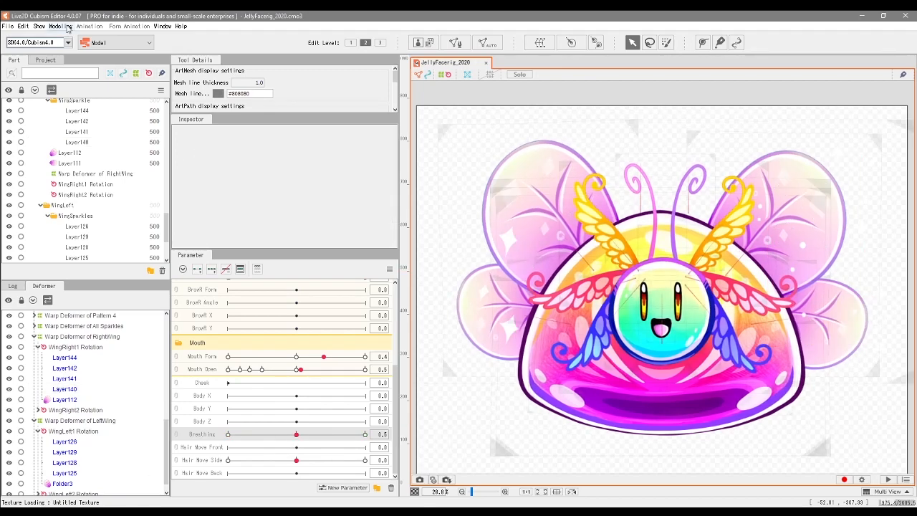
- Open the Physics/Scene Blending Settings and raise Transformation to its maximum to preview the transformed character
left_click(67, 27)
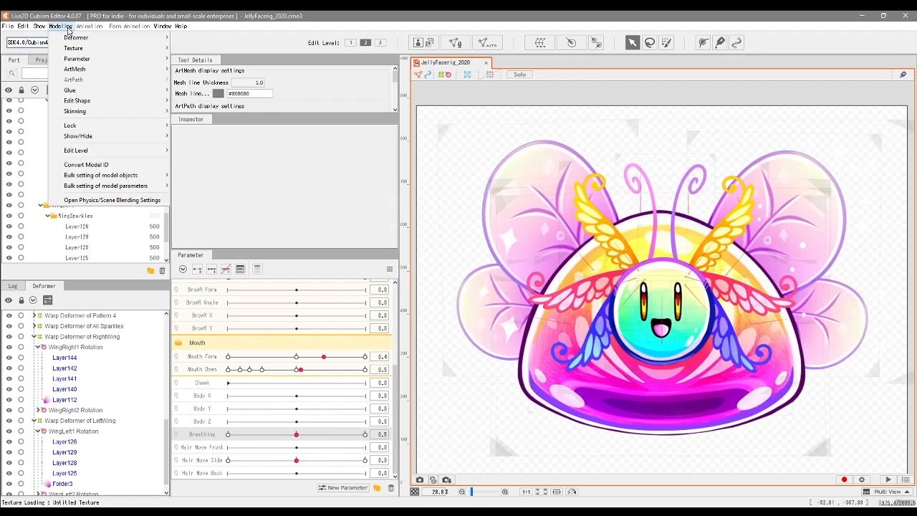
left_click(113, 201)
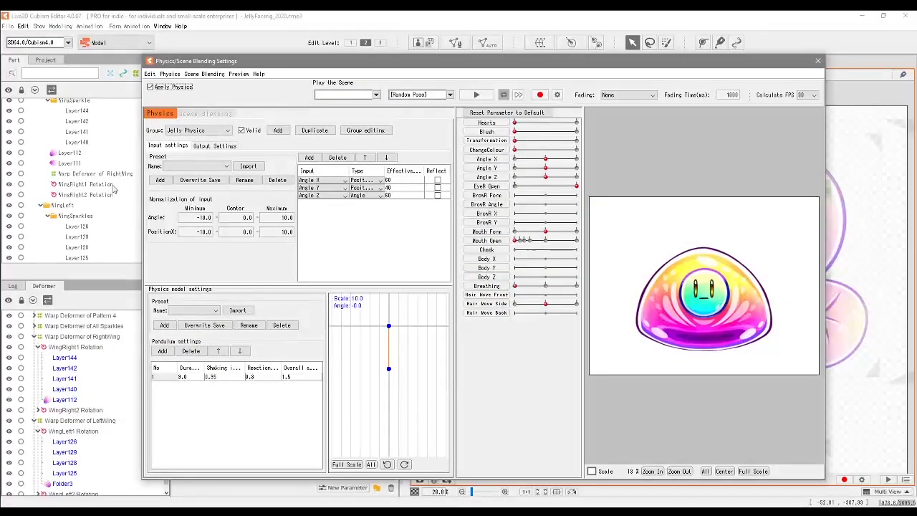
left_click_drag(516, 141, 609, 148)
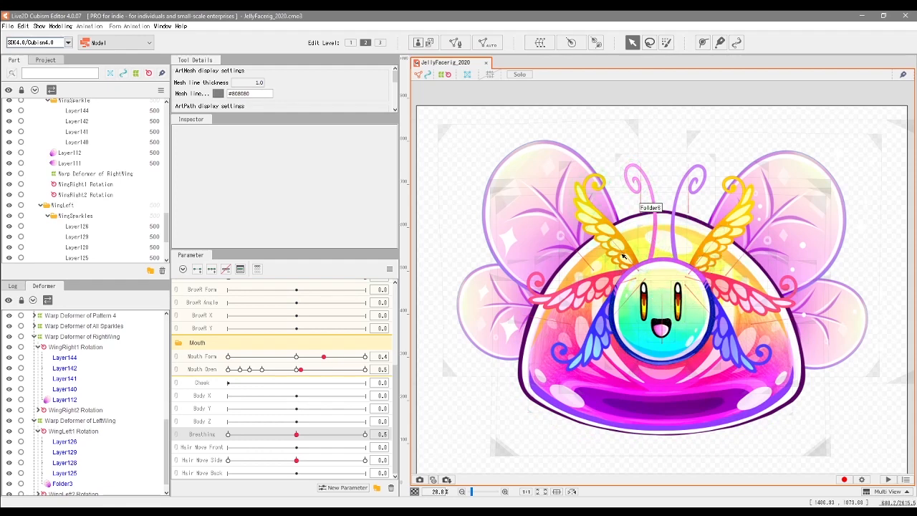
- Key BlueWingRight and BlueWingLeft Rotation on Breathing and rotate both blue wings outward and upward at the 0.0 key
left_click(633, 226)
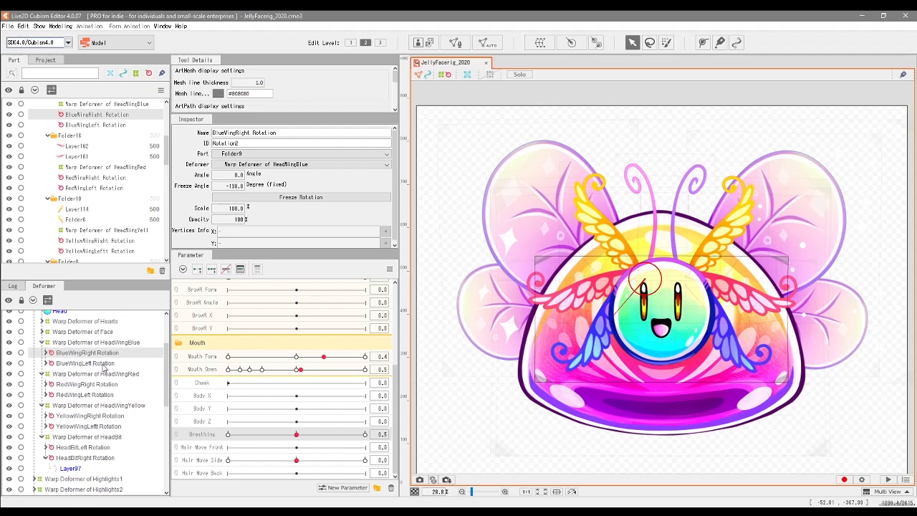
left_click(104, 364, "ctrl")
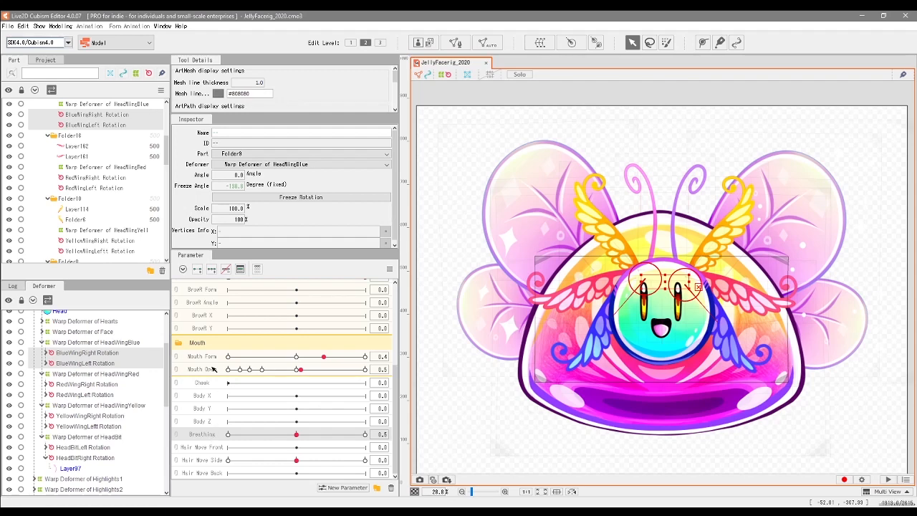
left_click(296, 434)
left_click_drag(295, 434, 227, 434)
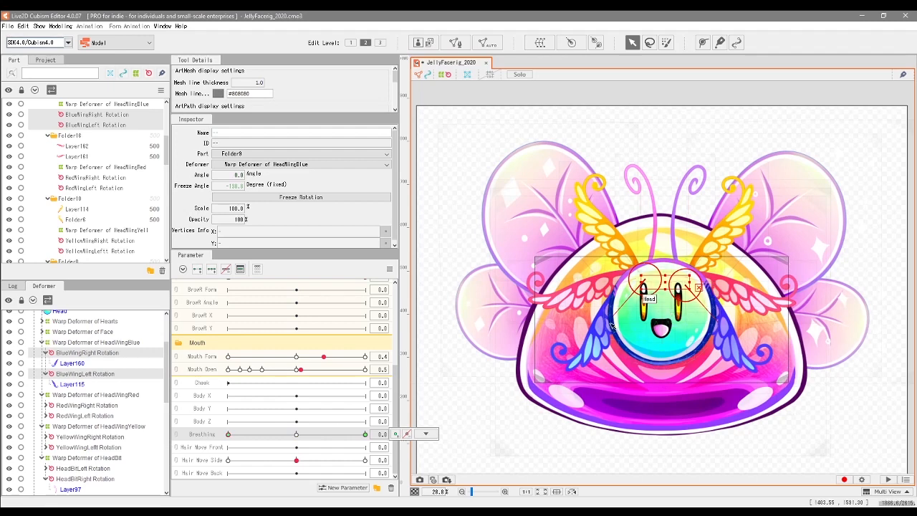
left_click_drag(609, 318, 600, 306)
left_click_drag(714, 323, 725, 313)
- Rotate both blue head wings slightly inward and downward at the Breathing 1.0 key, then return Breathing to 0.5
left_click_drag(229, 434, 364, 436)
left_click(425, 433)
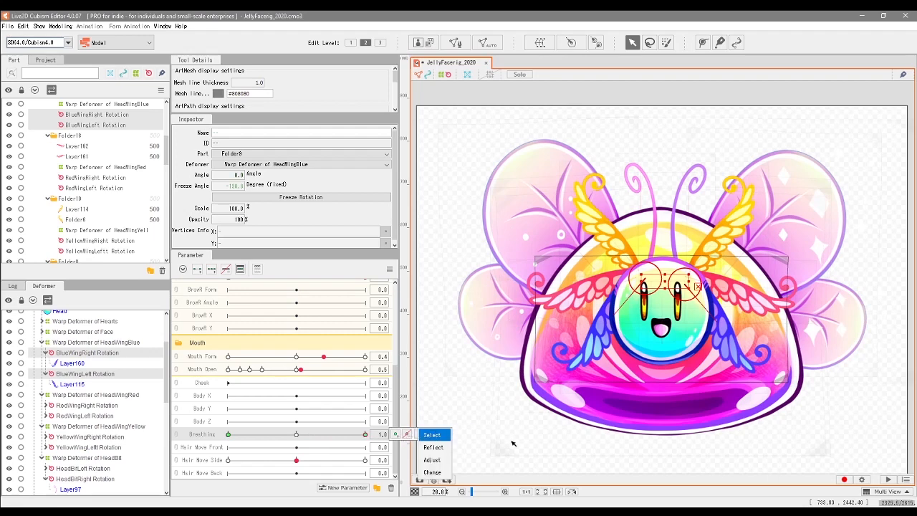
left_click_drag(611, 320, 613, 321)
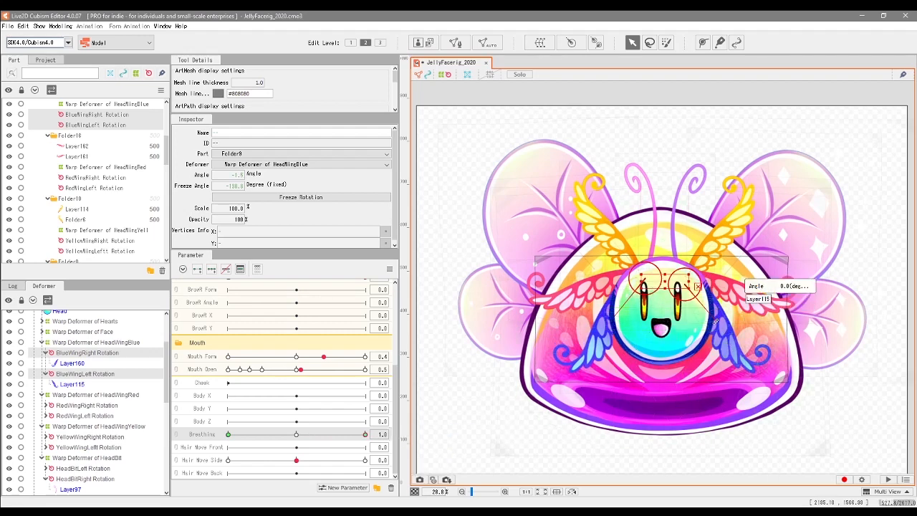
left_click_drag(363, 434, 300, 437)
- Key RedWingRight and RedWingLeft Rotation on Breathing and rotate both red wings upward at the 0.0 key
left_click(86, 406)
left_click(105, 416, "ctrl")
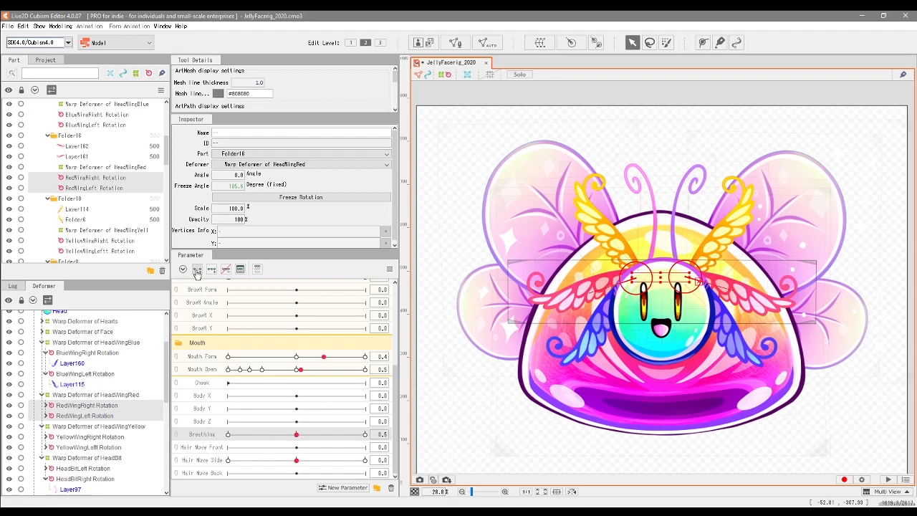
left_click(319, 434)
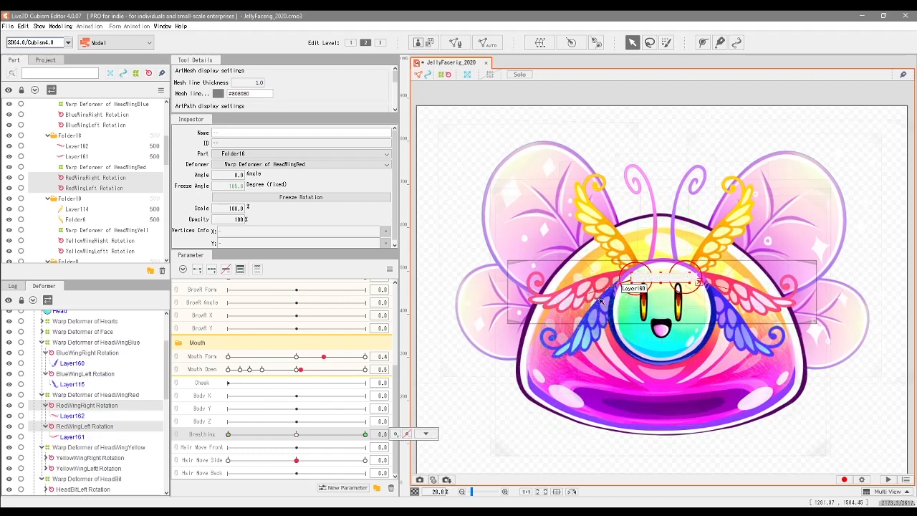
left_click_drag(588, 292, 590, 287)
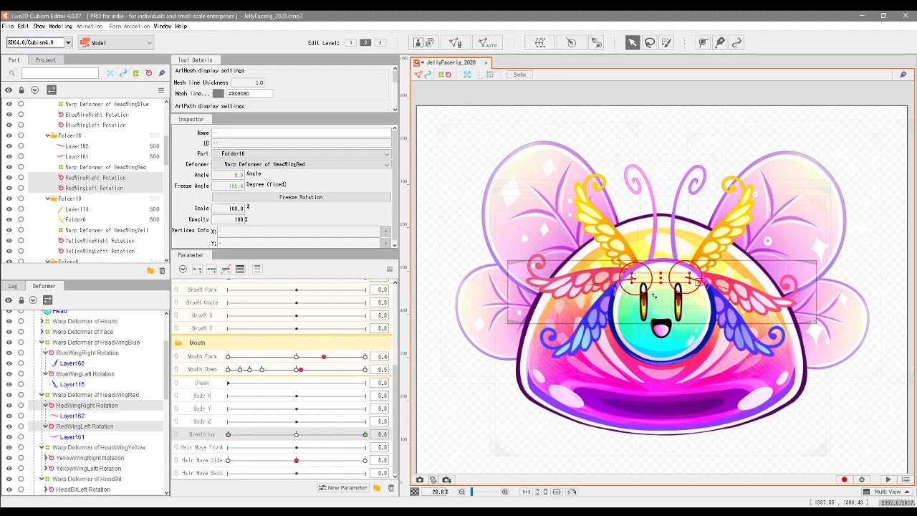
left_click_drag(732, 292, 701, 305)
left_click(295, 434)
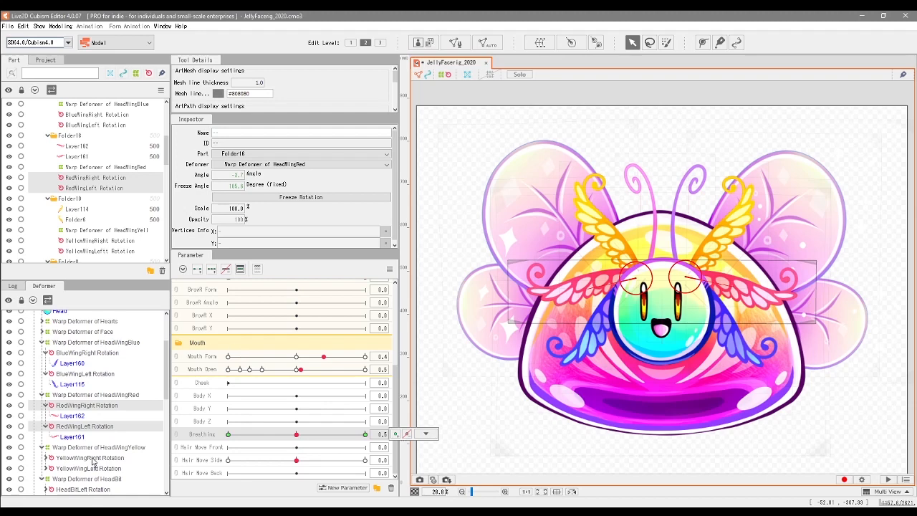
- Key both YellowWing Rotation deformers on Breathing, rotating the yellow wings inward at 0.0 and outward at 1.0
left_click(111, 459)
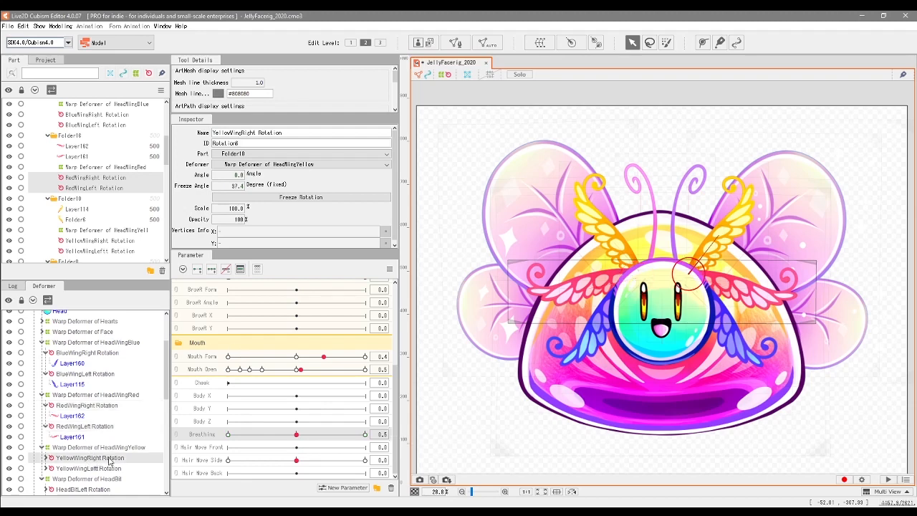
left_click(111, 467, "ctrl")
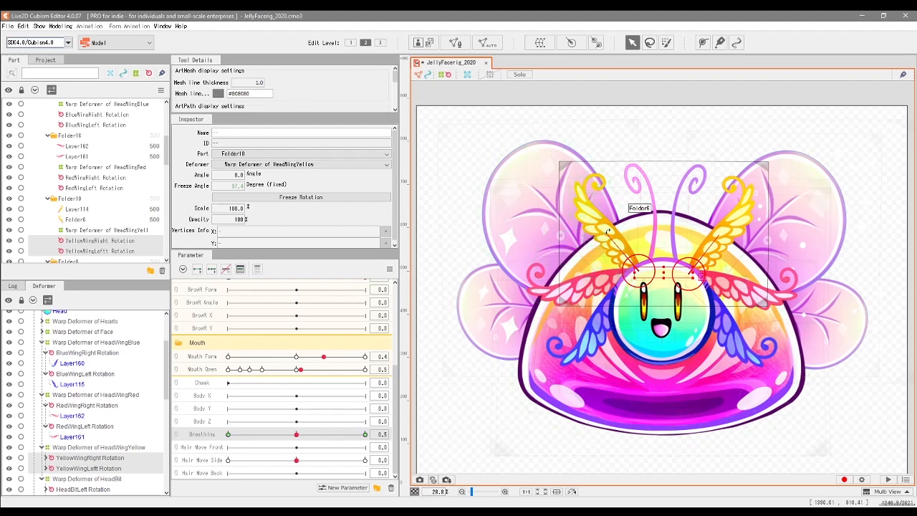
left_click_drag(294, 435, 163, 454)
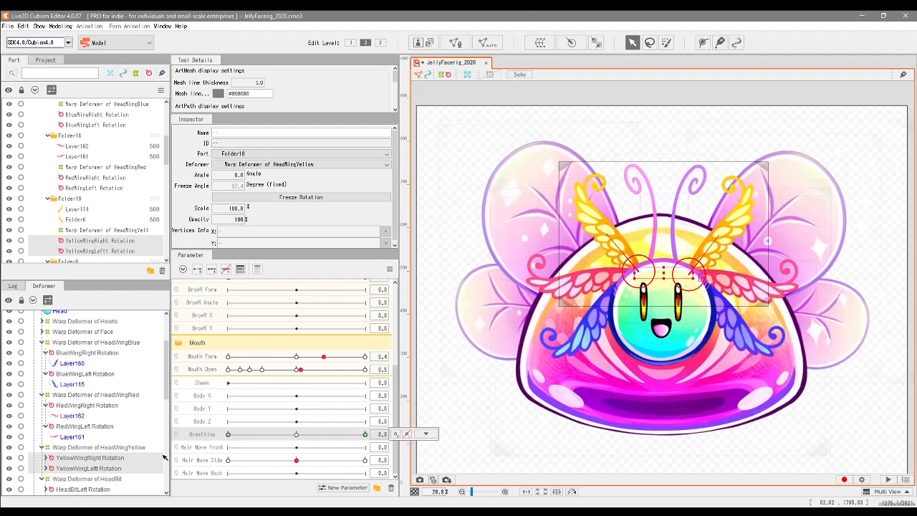
left_click_drag(606, 236, 635, 233)
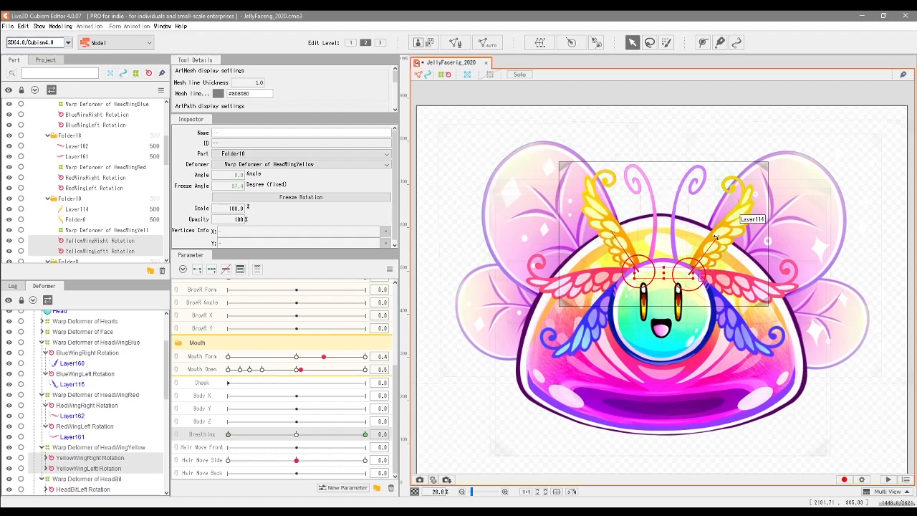
left_click_drag(717, 237, 712, 230)
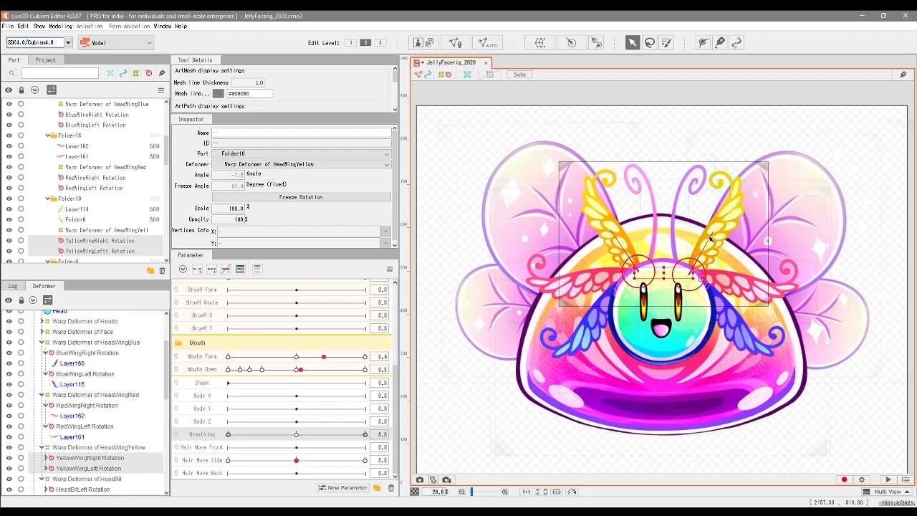
left_click_drag(230, 435, 367, 435)
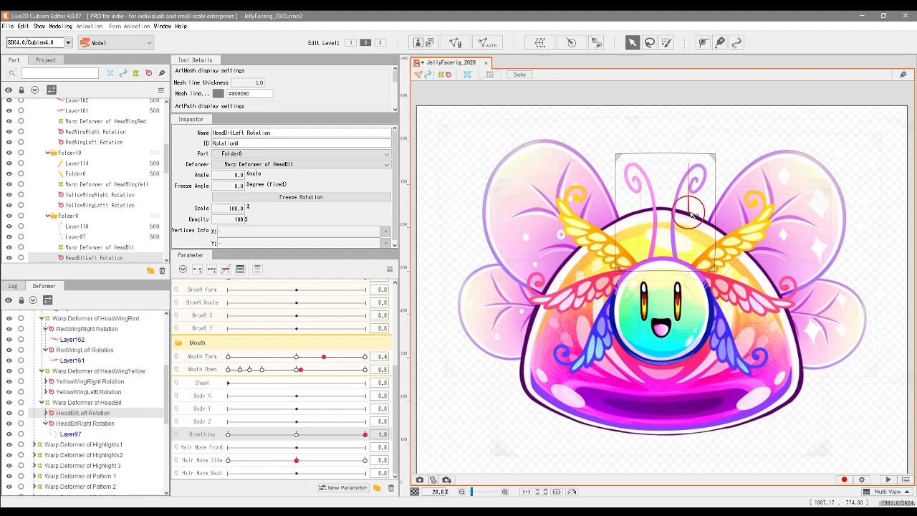
- Move the HeadBitLeft Rotation pivot to its antenna's base, tilt it along the stem and freeze the rotation
left_click_drag(689, 212, 682, 271)
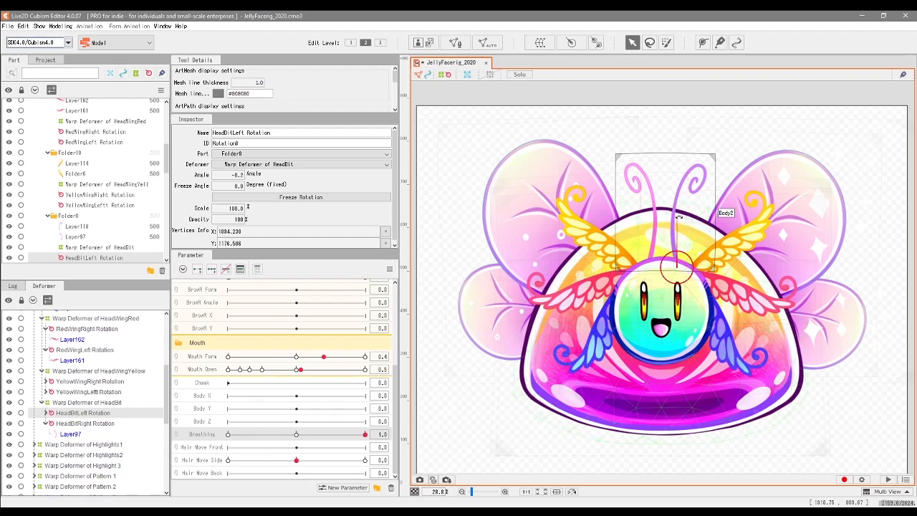
left_click_drag(678, 217, 679, 218)
left_click_drag(677, 267, 674, 268)
left_click_drag(674, 236, 674, 222)
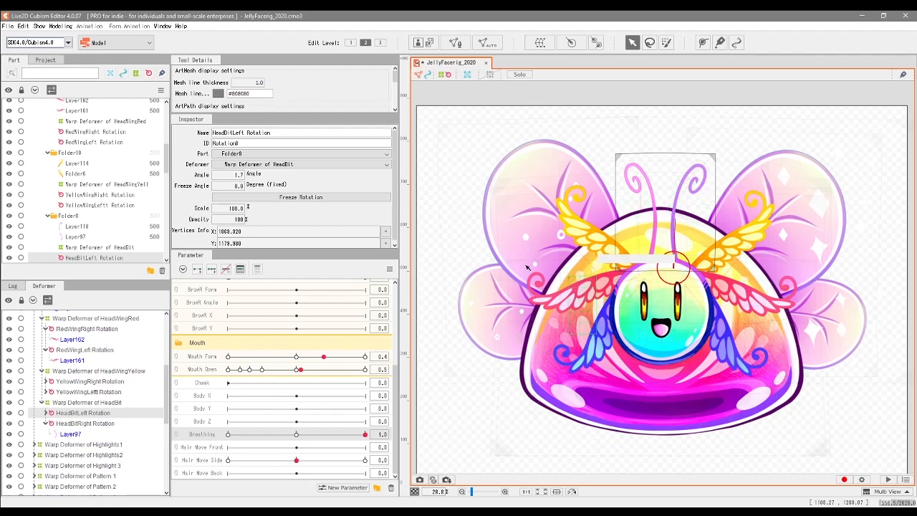
left_click(341, 203)
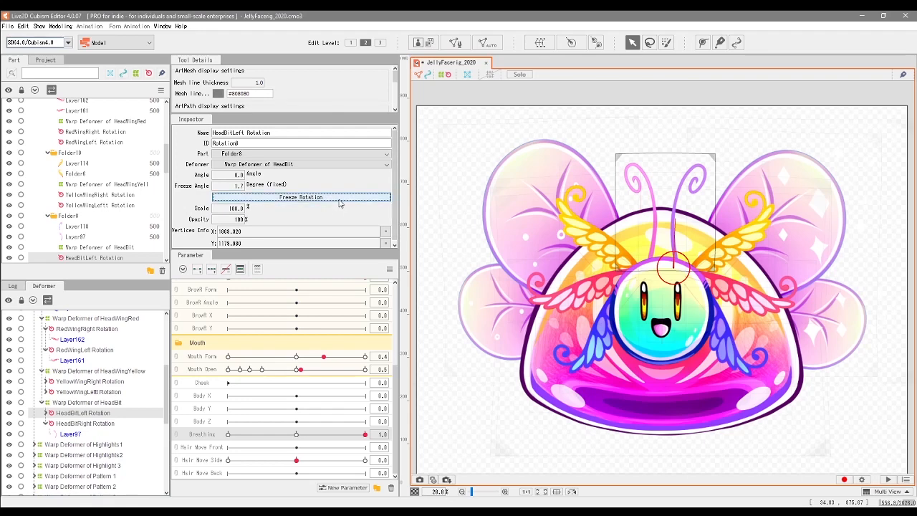
- Move the HeadBitRight Rotation pivot to its antenna's base, tilt it slightly along the stem and freeze the rotation
left_click(86, 424)
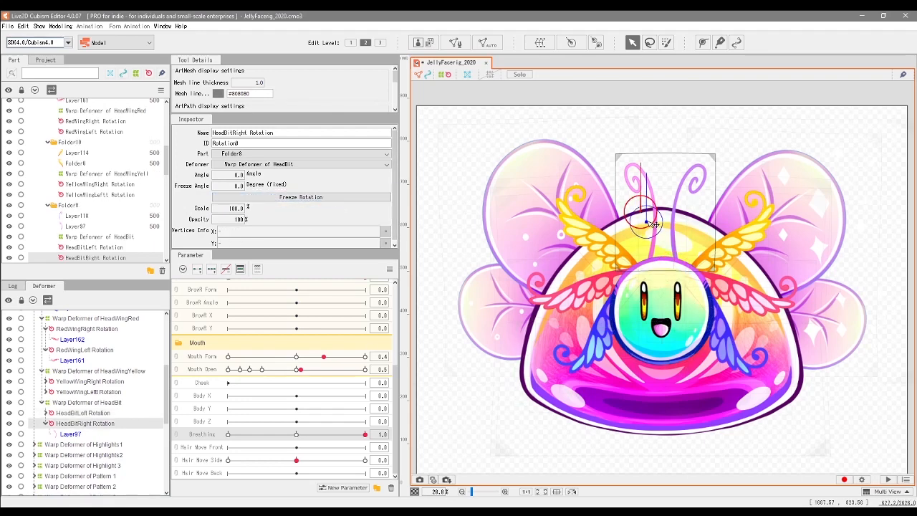
left_click_drag(639, 212, 652, 265)
left_click_drag(651, 219, 650, 219)
left_click_drag(654, 266, 655, 265)
left_click_drag(653, 217, 655, 217)
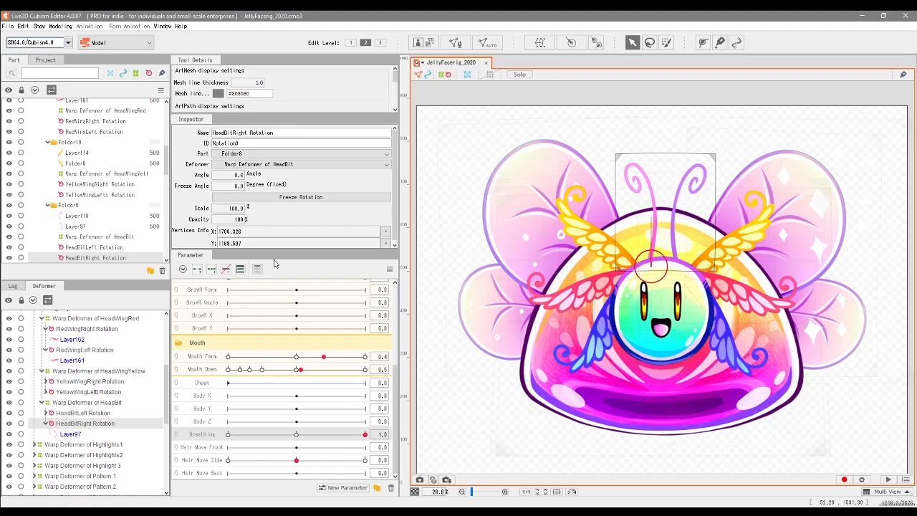
left_click(292, 198)
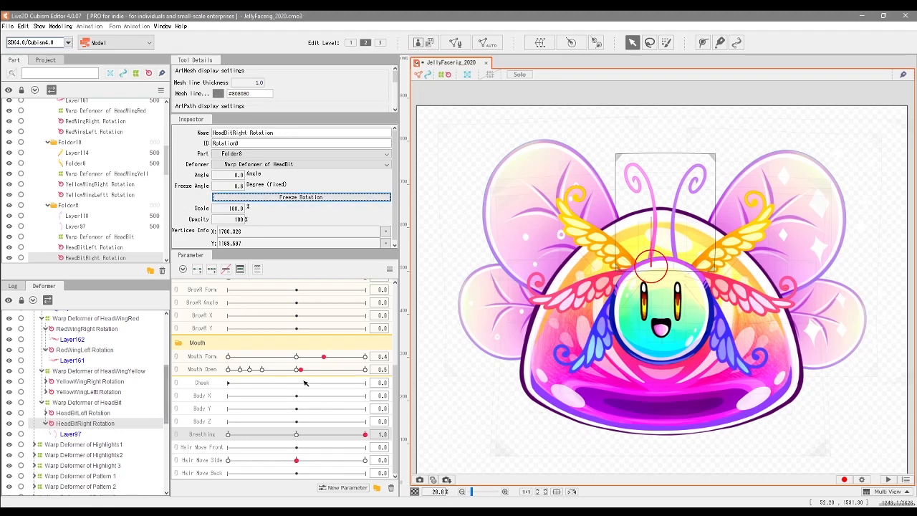
- Key HeadBitLeft and HeadBitRight Rotation on Breathing and tilt both antennae outward at the 0.0 key
left_click(118, 426)
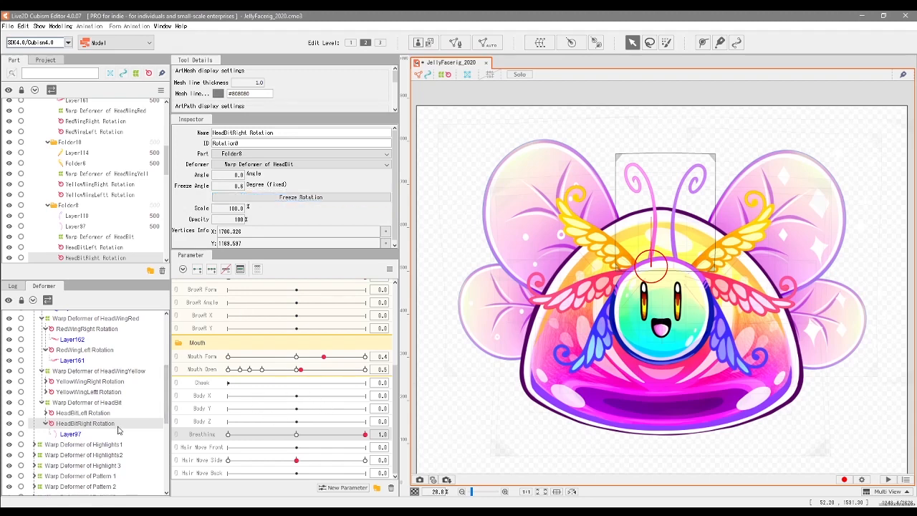
left_click(100, 413)
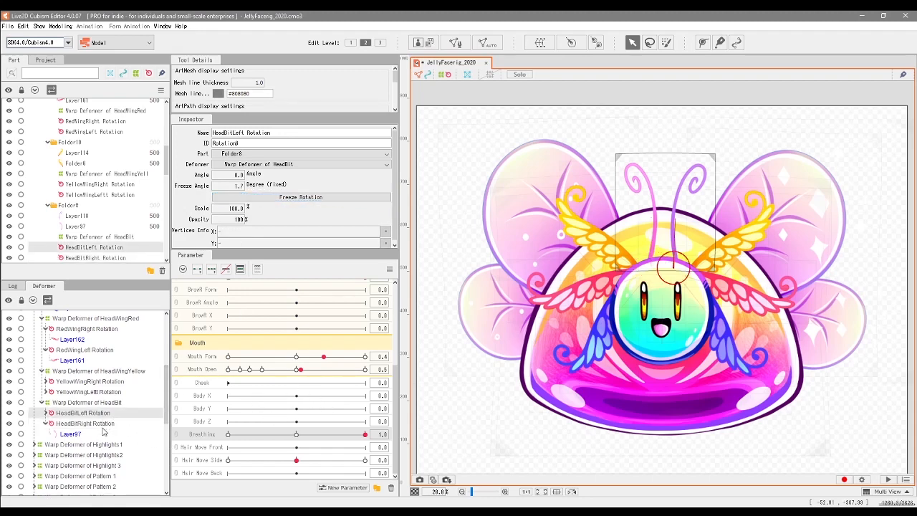
left_click(106, 425, "ctrl")
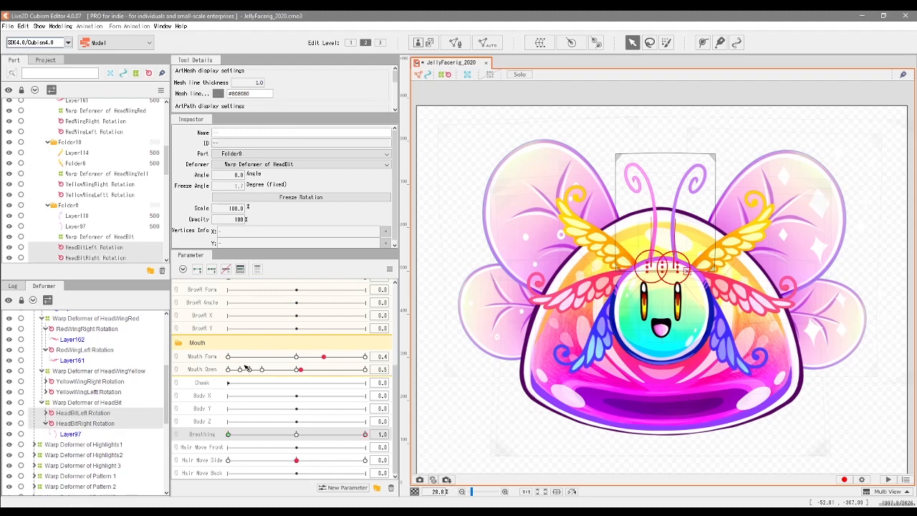
left_click_drag(295, 434, 174, 451)
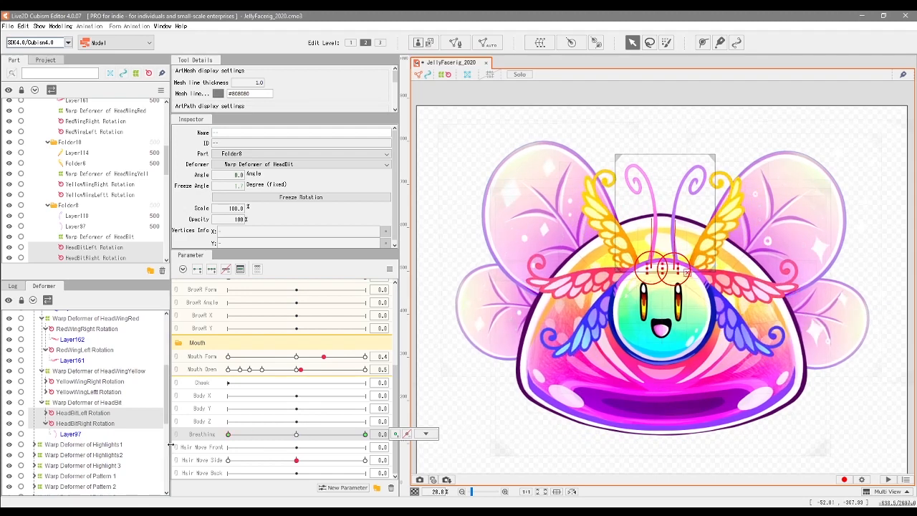
left_click_drag(651, 218, 681, 218)
left_click_drag(229, 435, 234, 487)
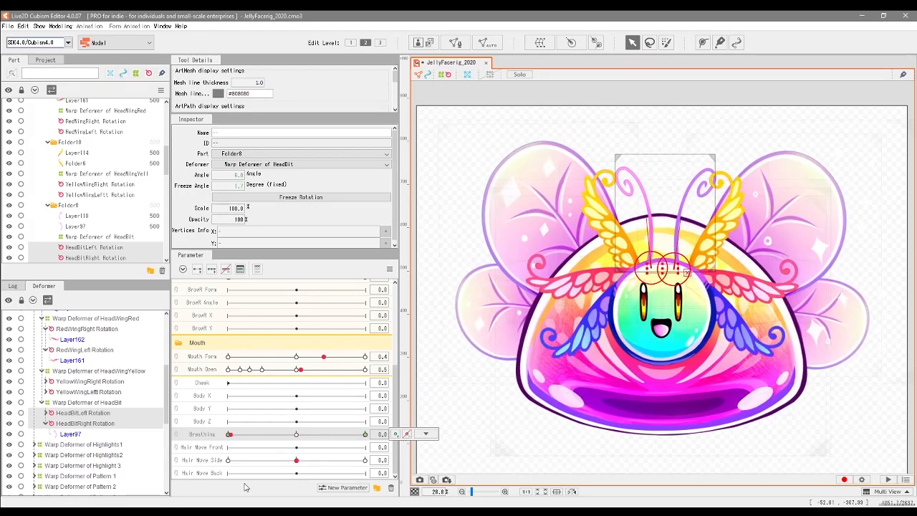
- Examine how the antennae and head wings move across the Breathing range
scroll(104, 386, "up", 2)
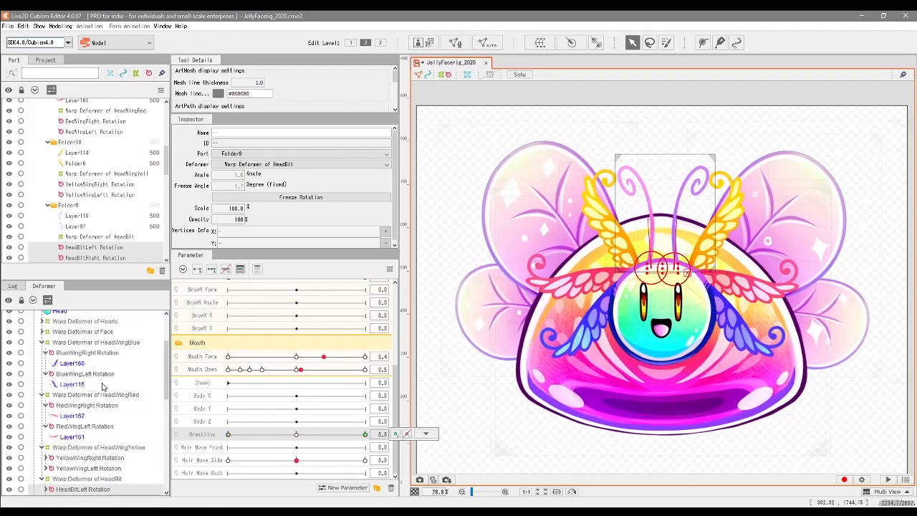
scroll(93, 377, "up", 2)
scroll(77, 416, "down", 2)
left_click(100, 458)
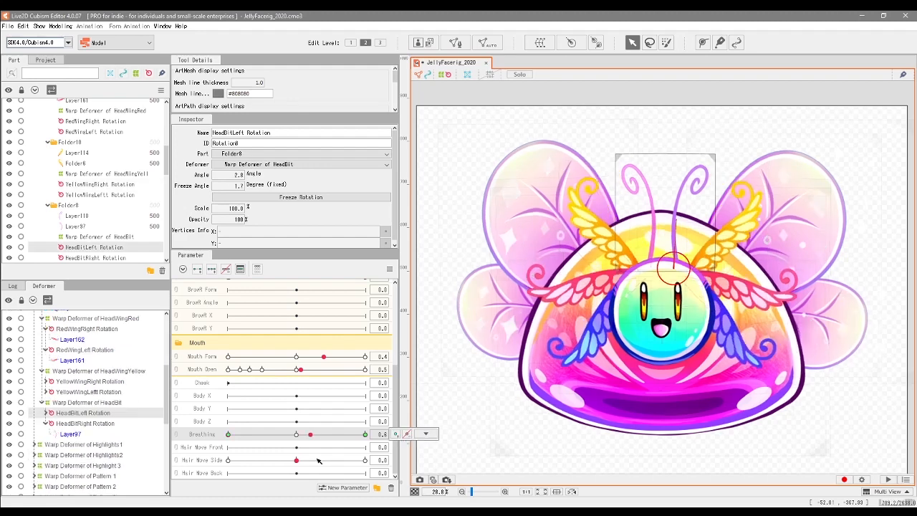
left_click_drag(317, 459, 259, 464)
- Open the Physics/Scene Blending Settings to preview the model with the new antenna motion
scroll(272, 387, "up", 4)
left_click(60, 26)
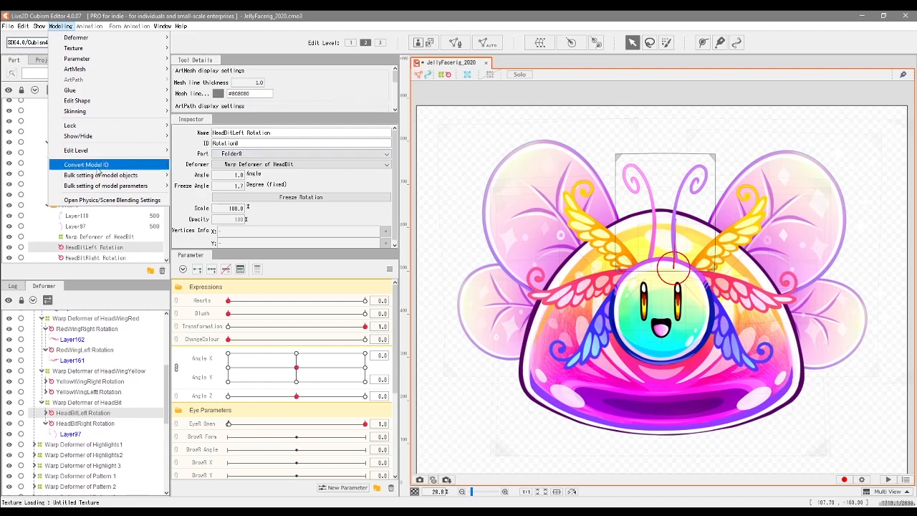
left_click(115, 201)
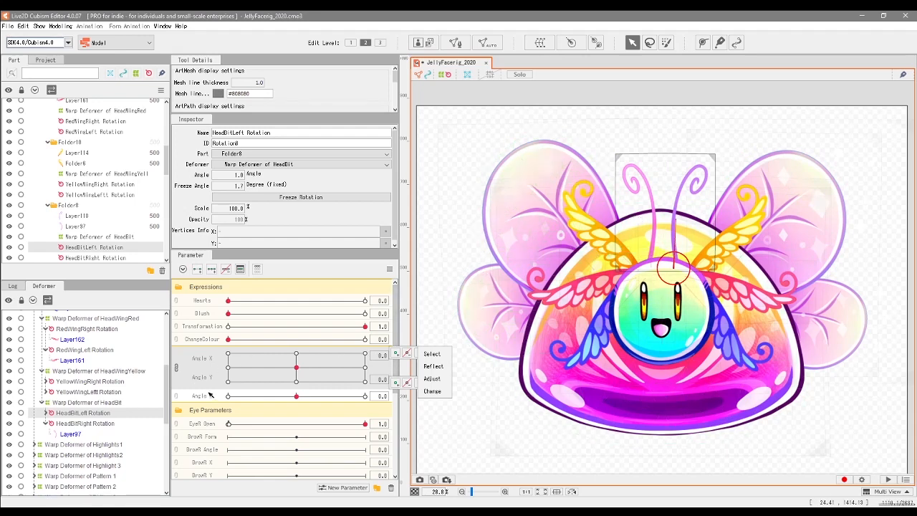
- Key WingLeft1 Rotation on Breathing with two keys and rotate the large upper-left wing inward to about 3.6 degrees at 0.0
scroll(286, 372, "down", 5)
left_click(540, 268)
scroll(89, 458, "down", 1)
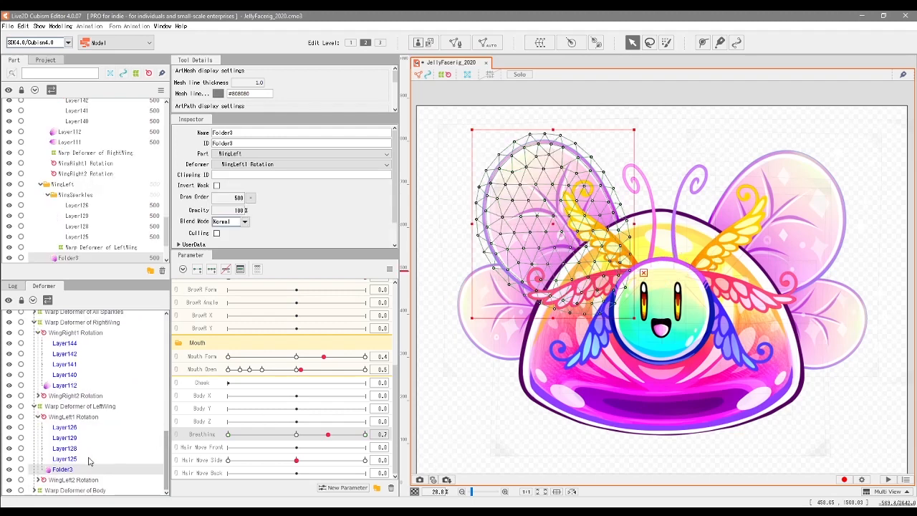
left_click(74, 416)
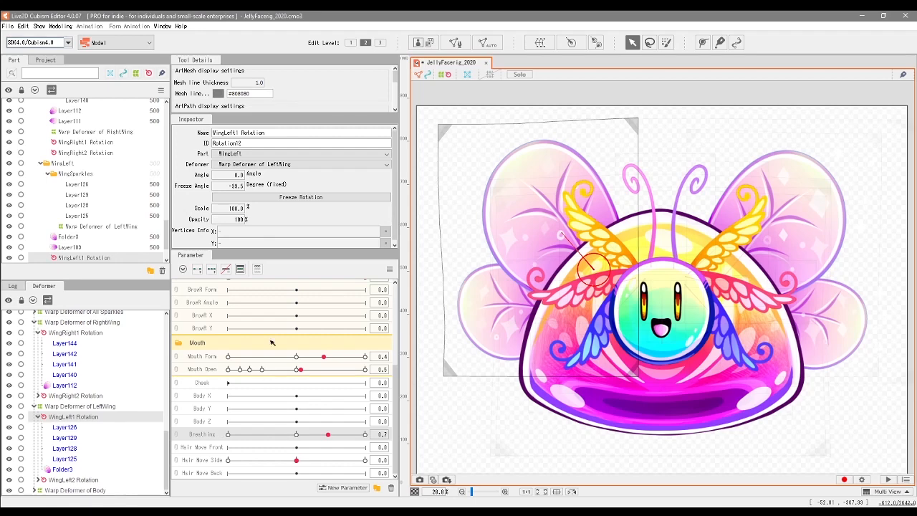
left_click(198, 271)
left_click(228, 433)
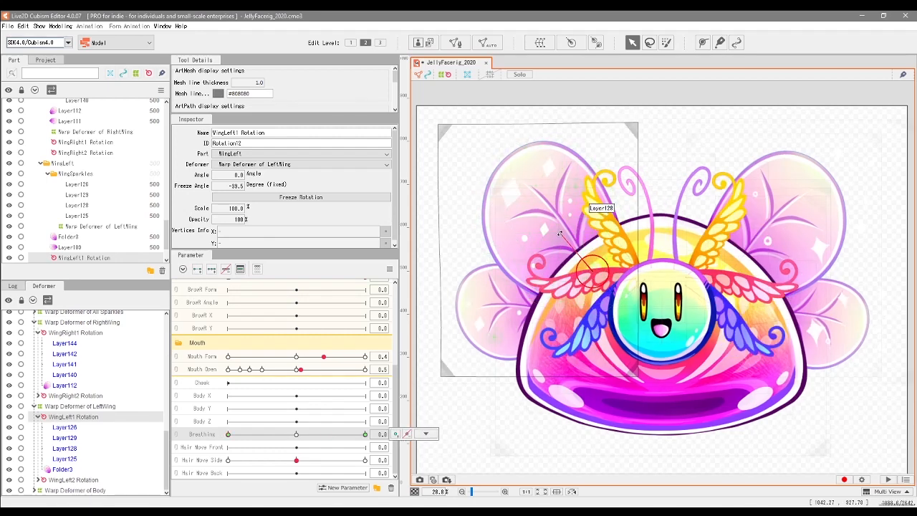
left_click_drag(572, 236, 562, 233)
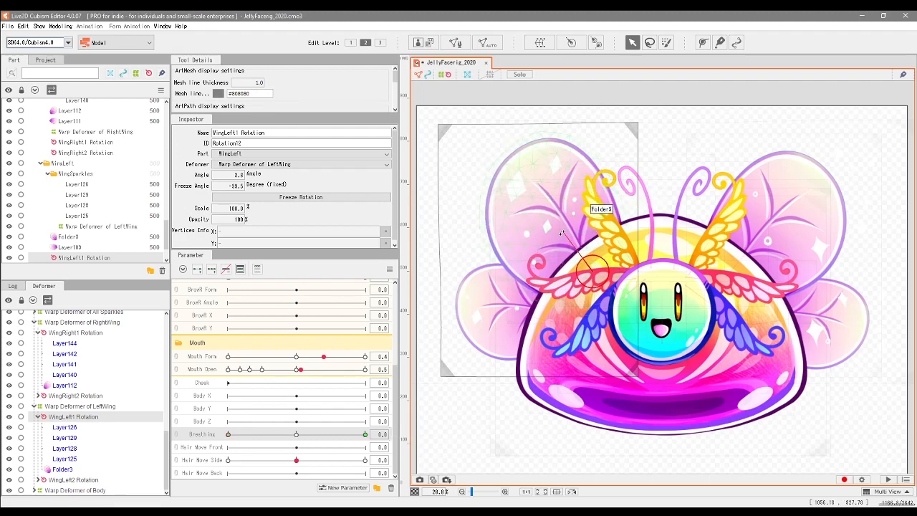
left_click_drag(228, 434, 208, 465)
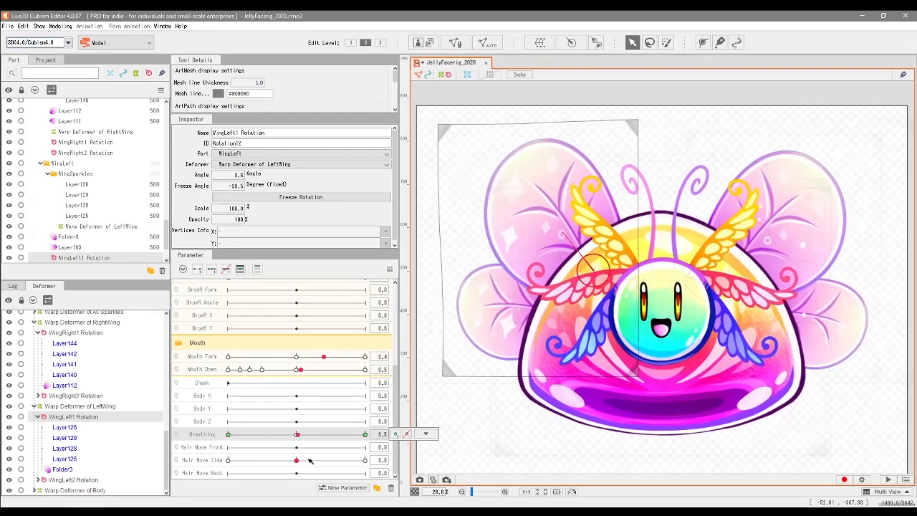
- Rotate the small lower-left wing downward to about -4.4 degrees with WingLeft2 Rotation at the Breathing 0.0 key
left_click(88, 479)
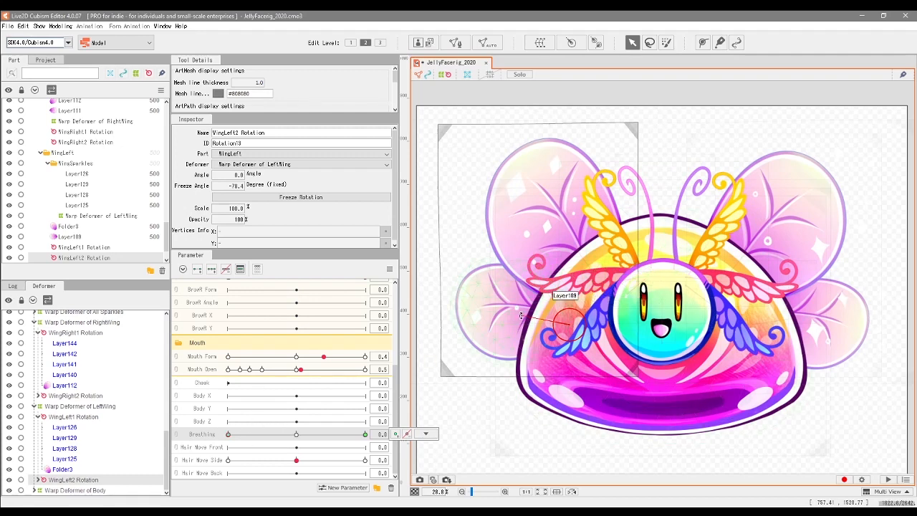
left_click_drag(521, 316, 521, 319)
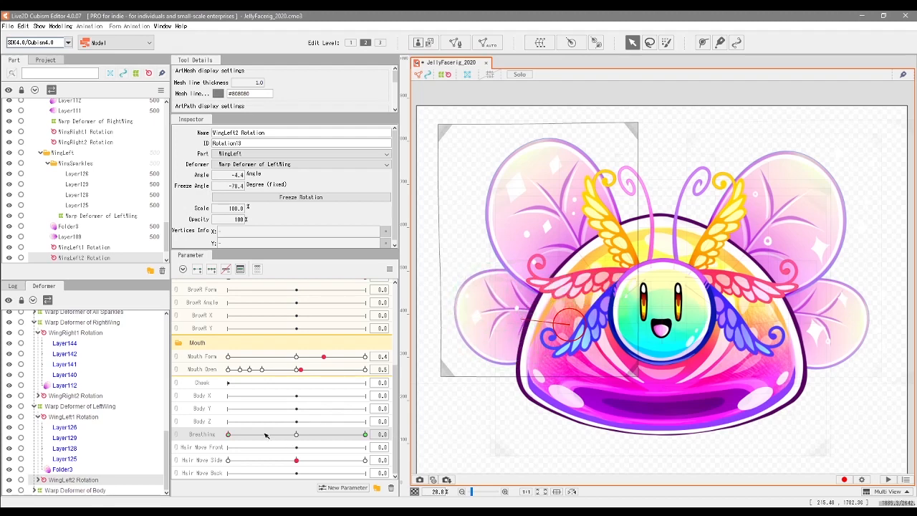
left_click_drag(232, 441, 251, 438)
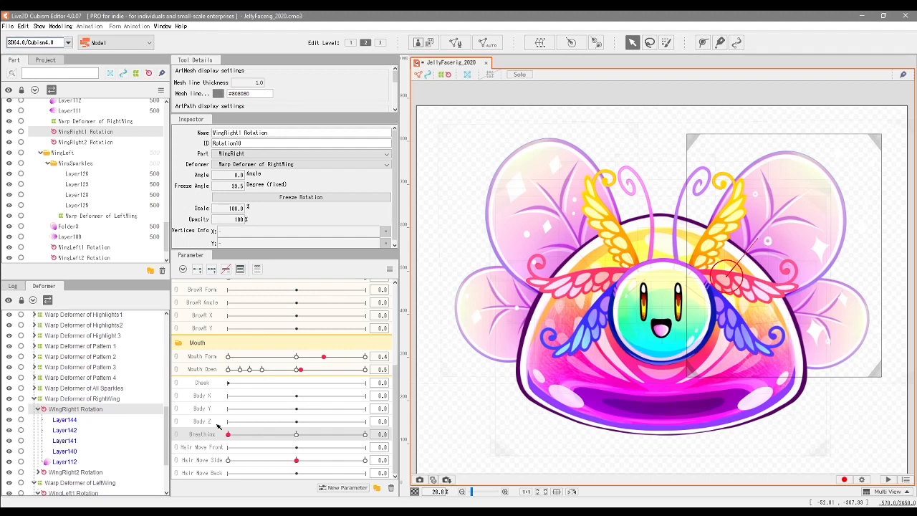
- Key WingRight1 and WingRight2 Rotation on Breathing, rotating them to about -2.4 and 11.2 degrees at 0.0, and check Breathing 1.0
left_click(198, 269)
left_click_drag(758, 242, 756, 236)
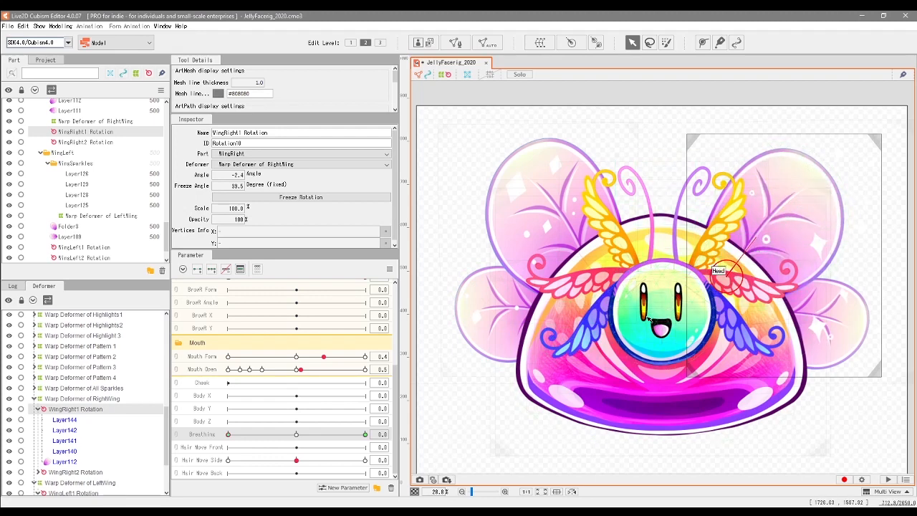
left_click(121, 473)
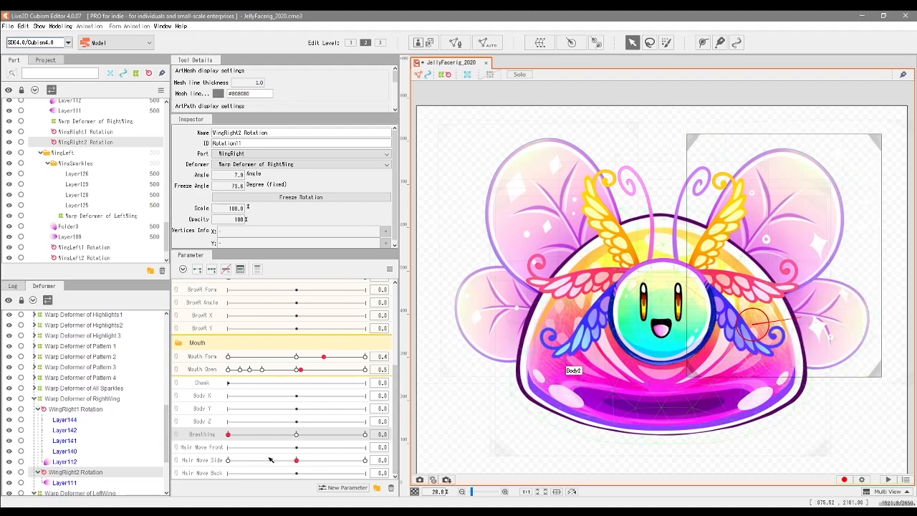
left_click(198, 270)
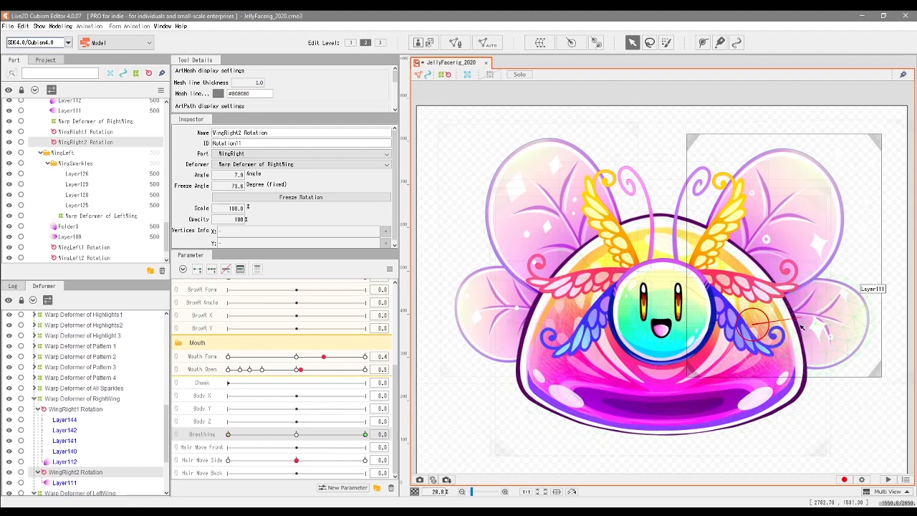
left_click_drag(800, 320, 800, 323)
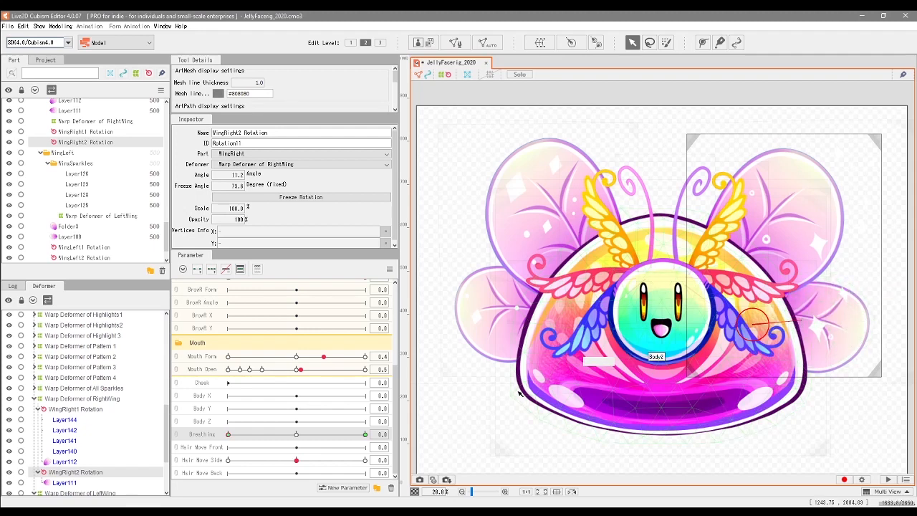
left_click(365, 434)
- Open the Physics/Scene Blending Settings and raise Transformation to its maximum to preview the winged form's motion
left_click(60, 26)
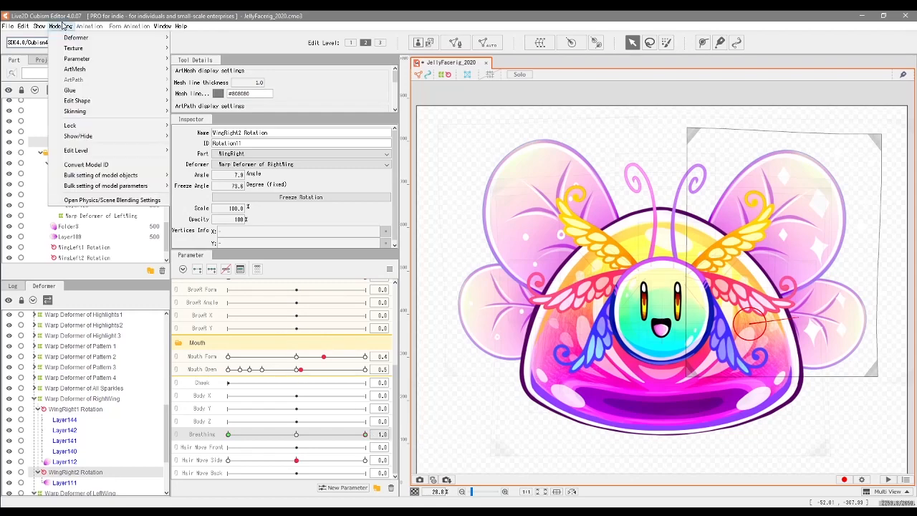
left_click(115, 200)
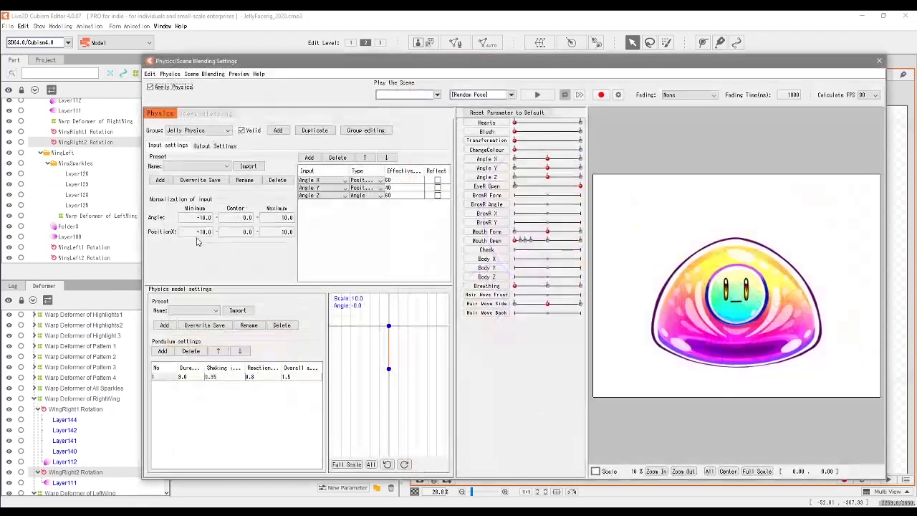
left_click_drag(514, 140, 580, 140)
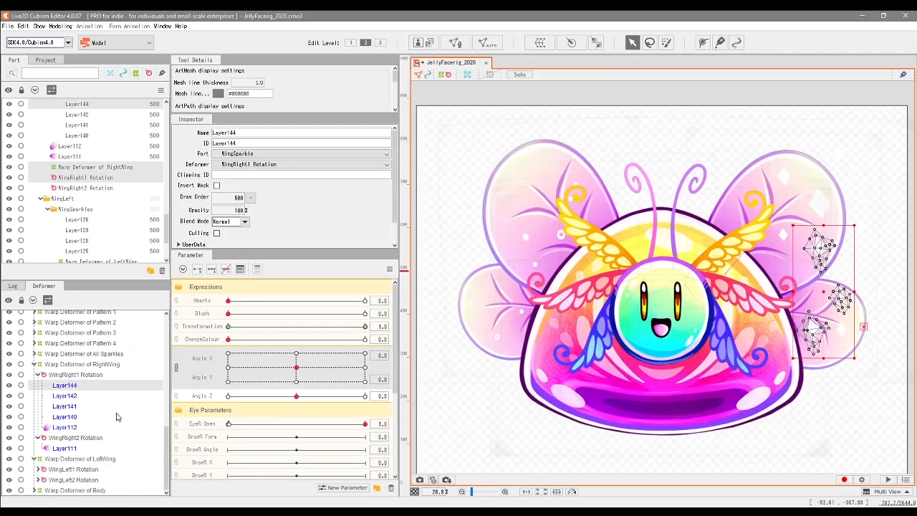
- Deselect everything and sweep Angle X with Angle Y at 30 to examine how the head and wings follow
left_click(453, 156)
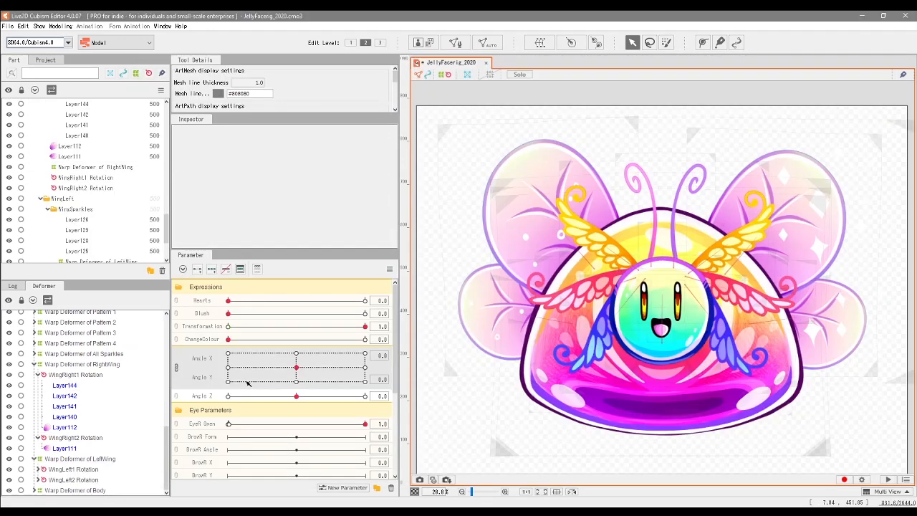
left_click_drag(296, 367, 285, 339)
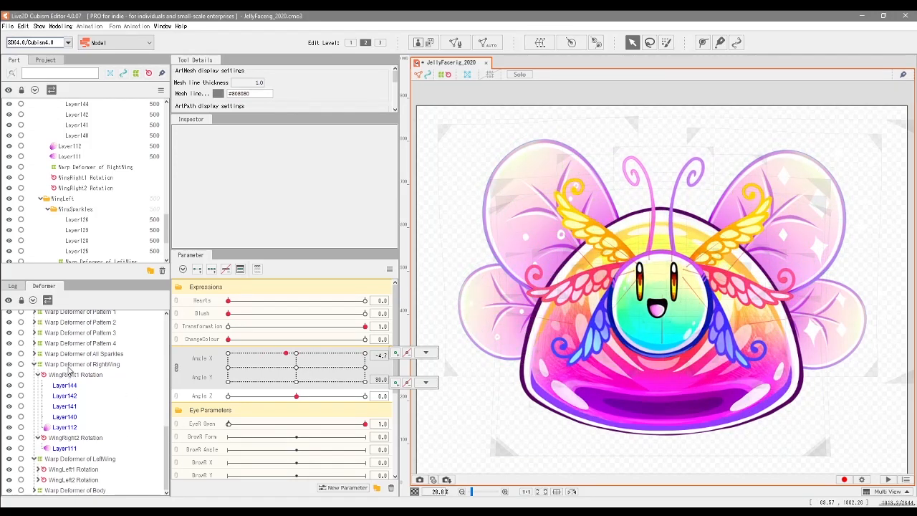
left_click_drag(285, 361, 253, 371)
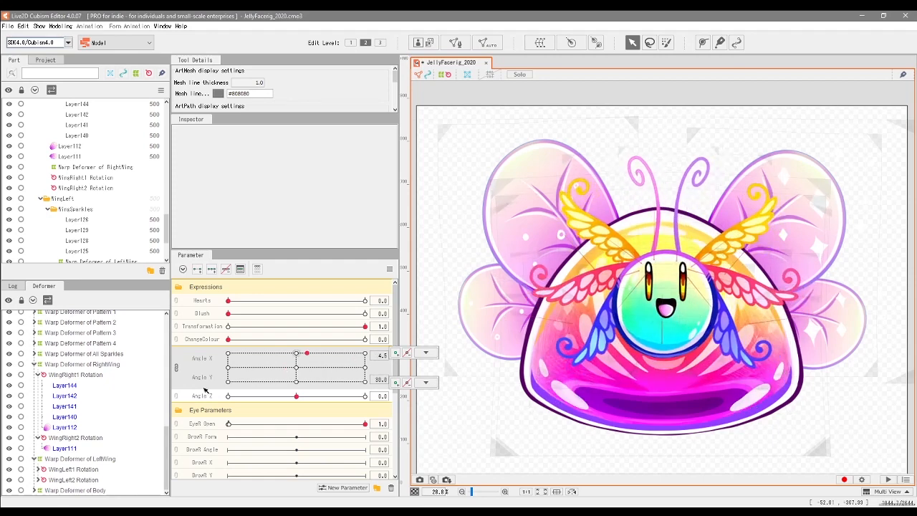
- Create a warp deformer as parent of Layer144 through Layer112 under WingRight1 Rotation, with 2 × 2 Bezier and 5 × 5 conversion divisions
left_click(70, 387)
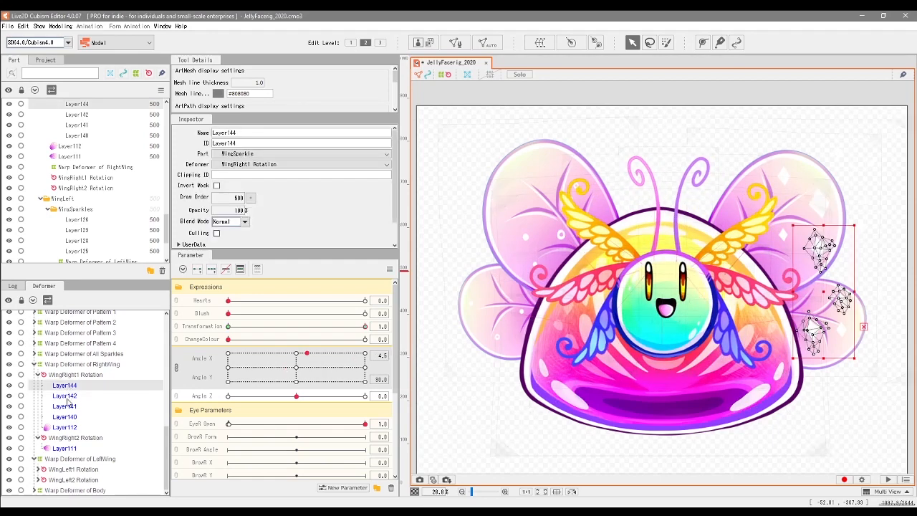
left_click(74, 428, "shift")
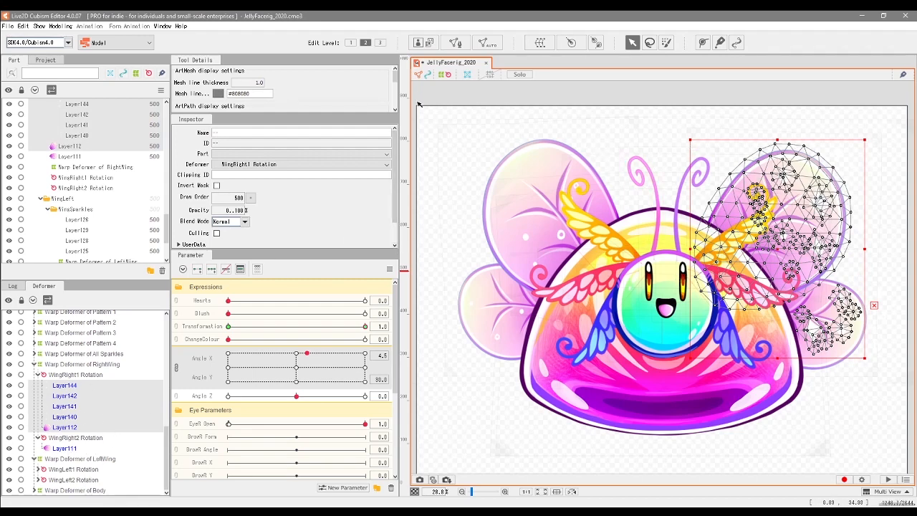
left_click(542, 47)
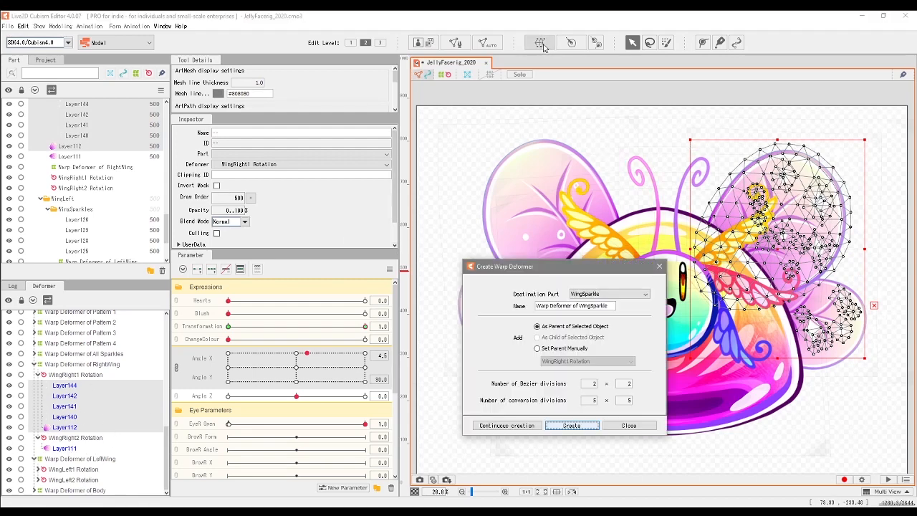
left_click(571, 426)
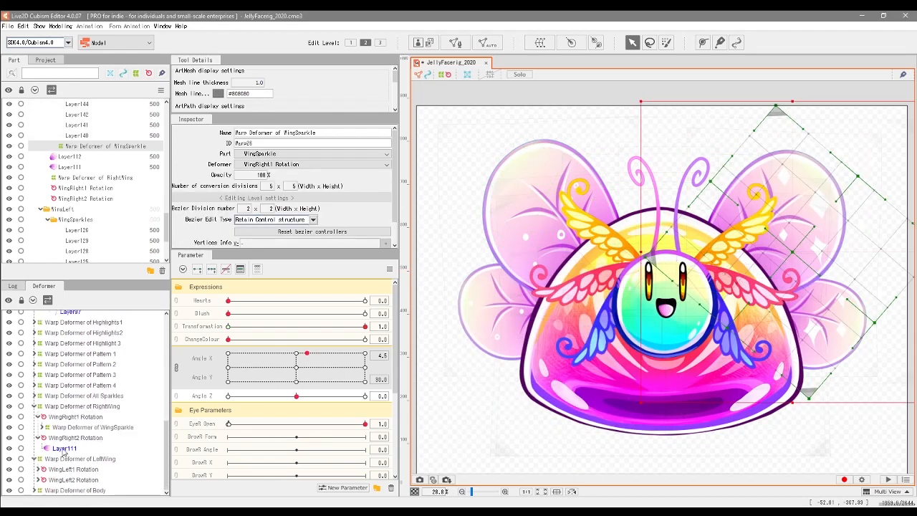
- Create a warp deformer as parent of Layer111 under WingRight2 Rotation, with 2 × 2 Bezier and 5 × 5 conversion divisions
left_click(77, 447)
left_click(540, 42)
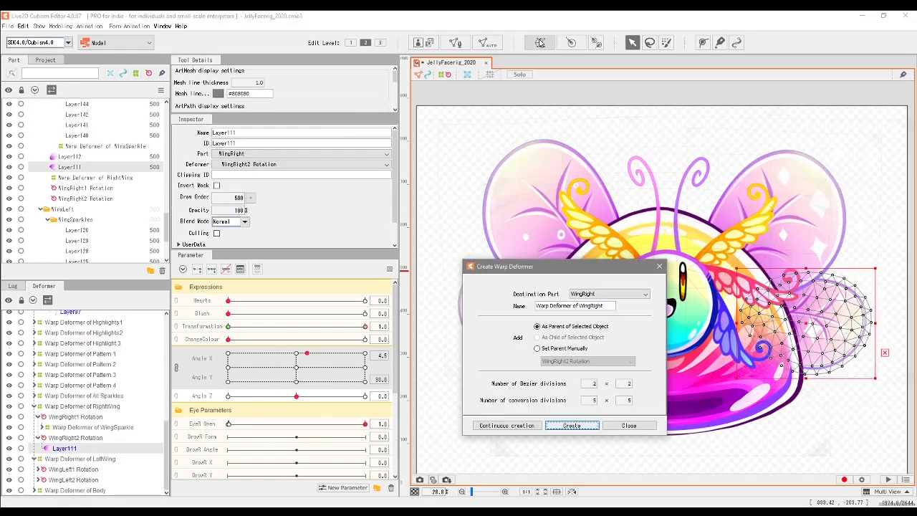
left_click(571, 426)
left_click(46, 449)
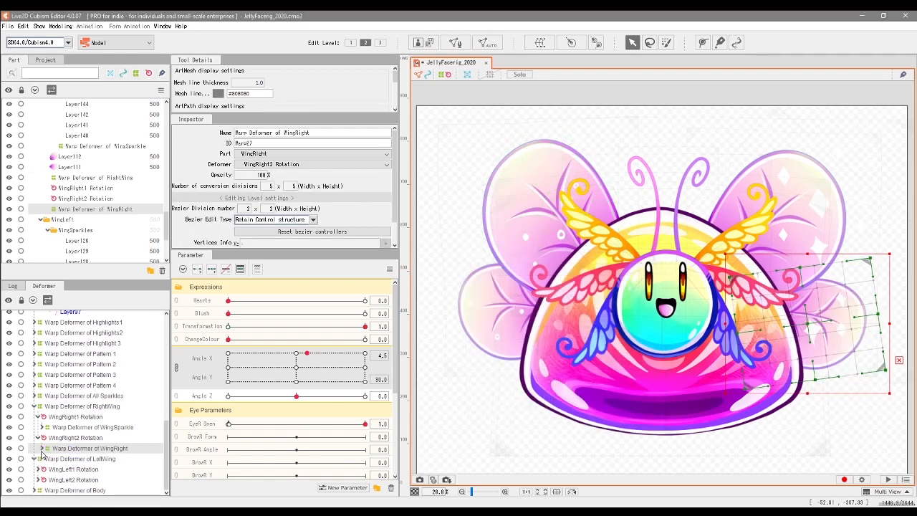
- Add three keys on both Angle X and Angle Y to the WingSparkle and WingRight warp deformers together
left_click(122, 428, "ctrl")
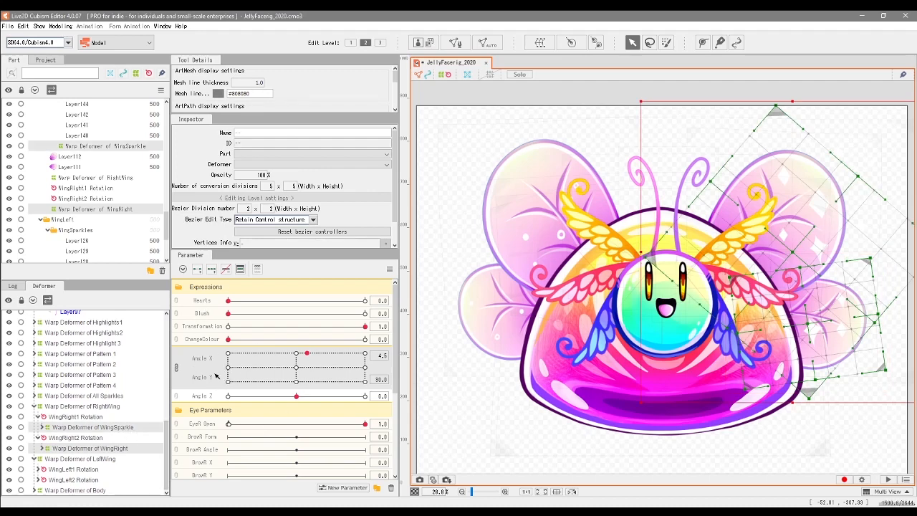
left_click(210, 270)
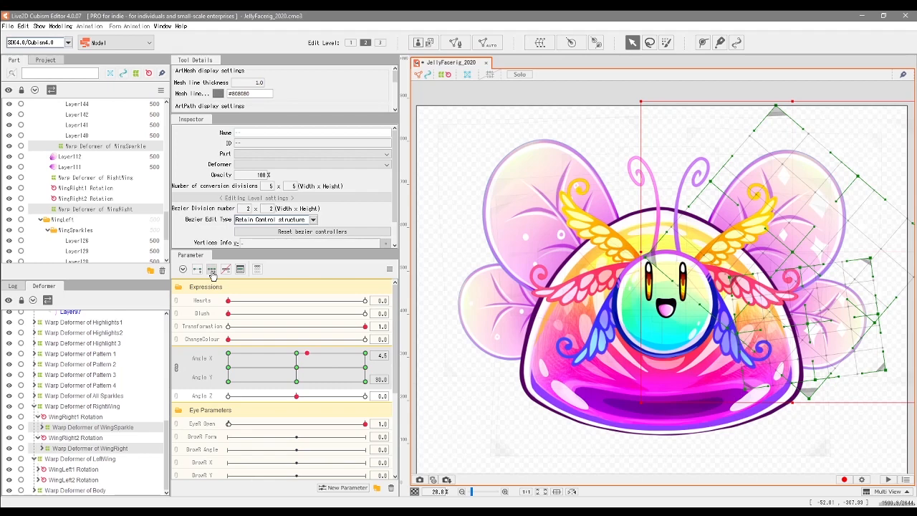
left_click(297, 368)
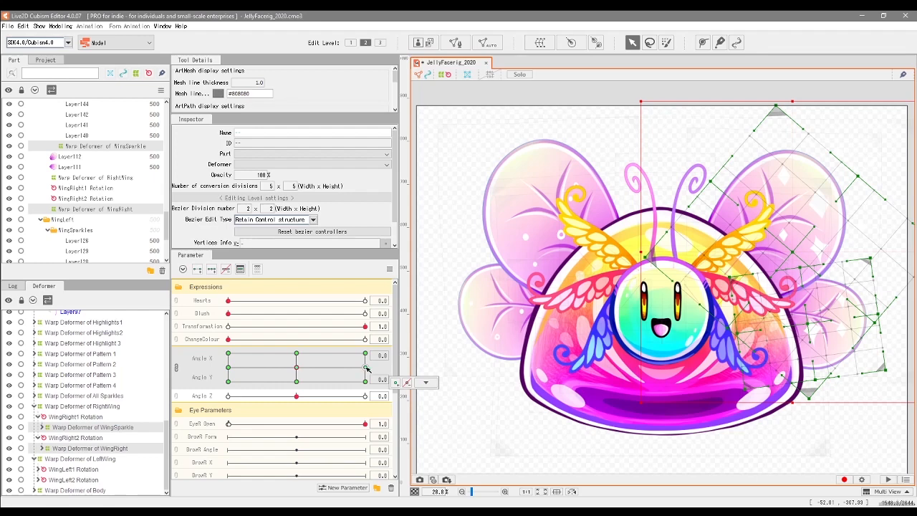
- At Angle X 30 and Angle Y 0, narrow both right-wing warp deformers horizontally by pulling their outer edge inward
left_click(366, 368)
left_click(425, 382)
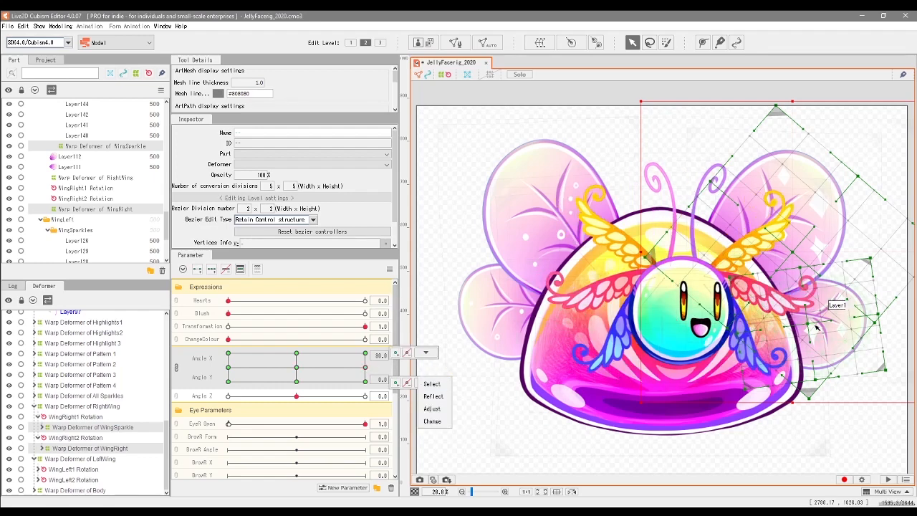
left_click_drag(814, 327, 706, 304)
left_click_drag(831, 261, 787, 264)
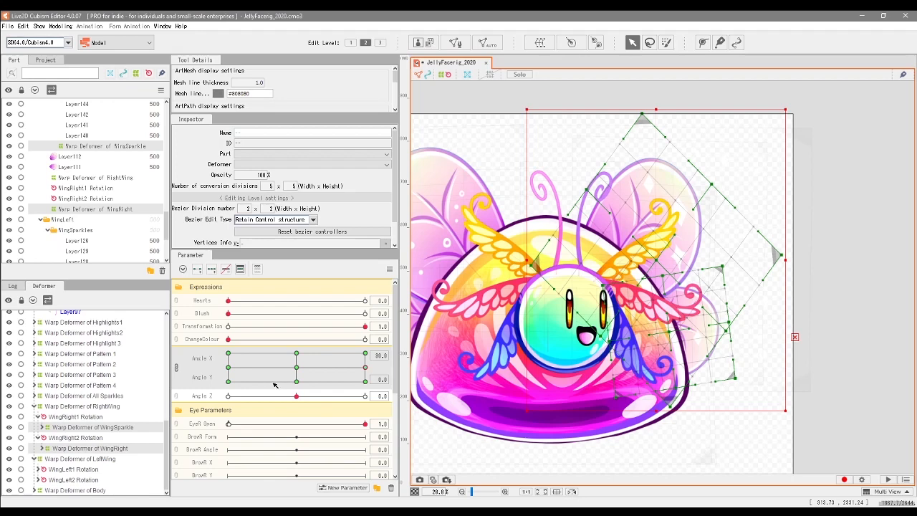
- Copy the narrowed right-wing form from Angle X 30, Angle Y 0 and paste it at Angle Y -30 and 30
mouse_move(366, 369)
left_mouse_down()
mouse_move(316, 367)
mouse_move(378, 373)
left_mouse_up()
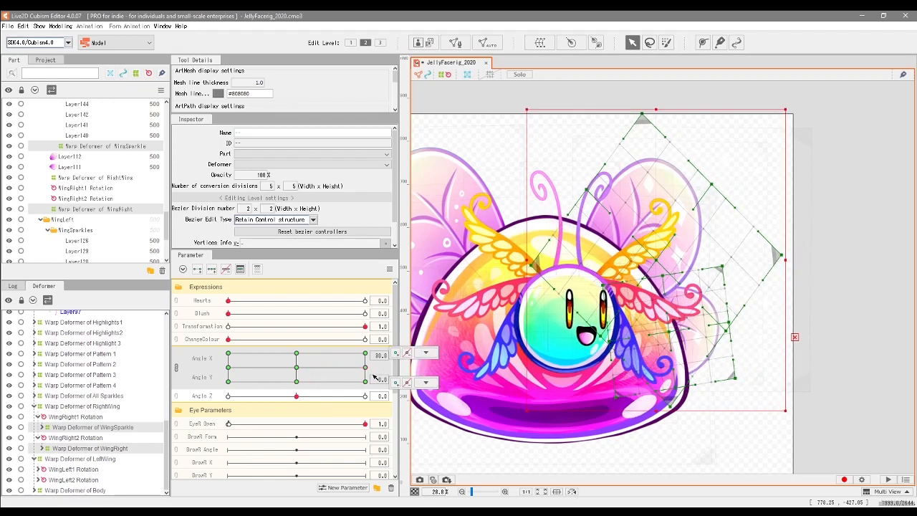
left_click_drag(365, 381, 356, 389)
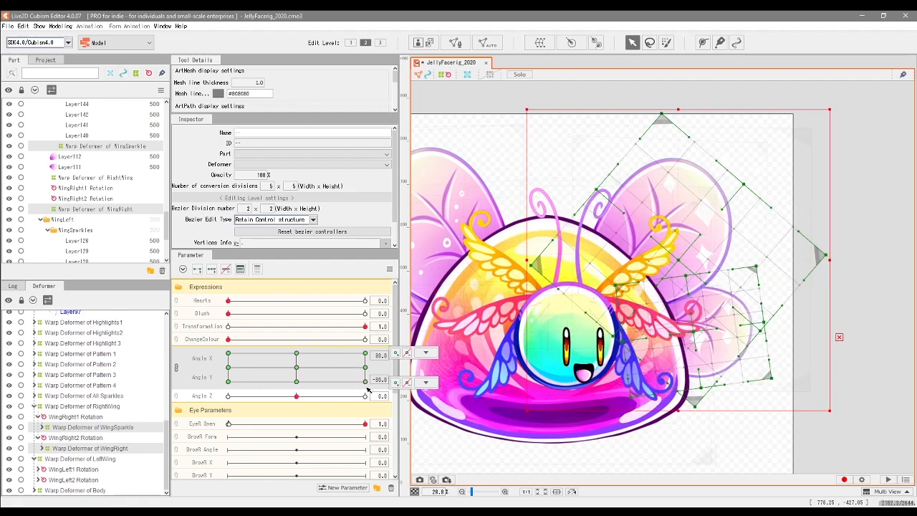
key("ctrl+v")
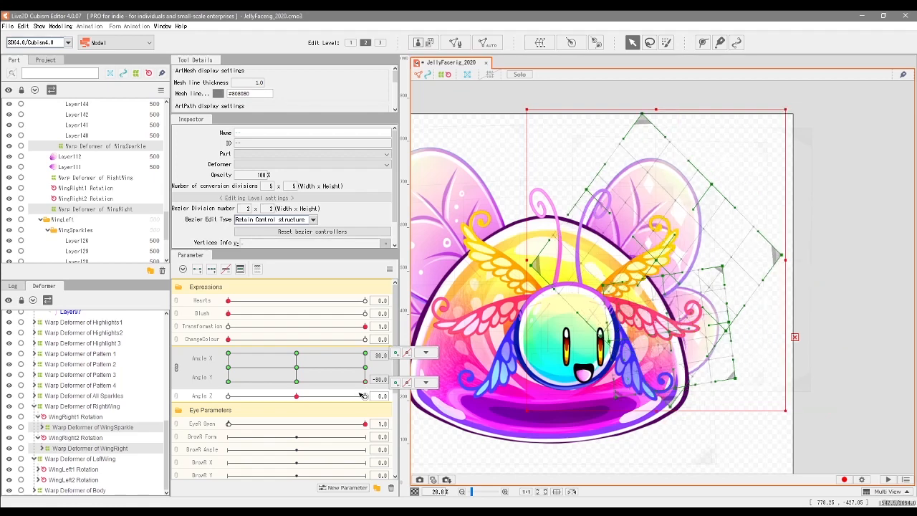
left_click(366, 357)
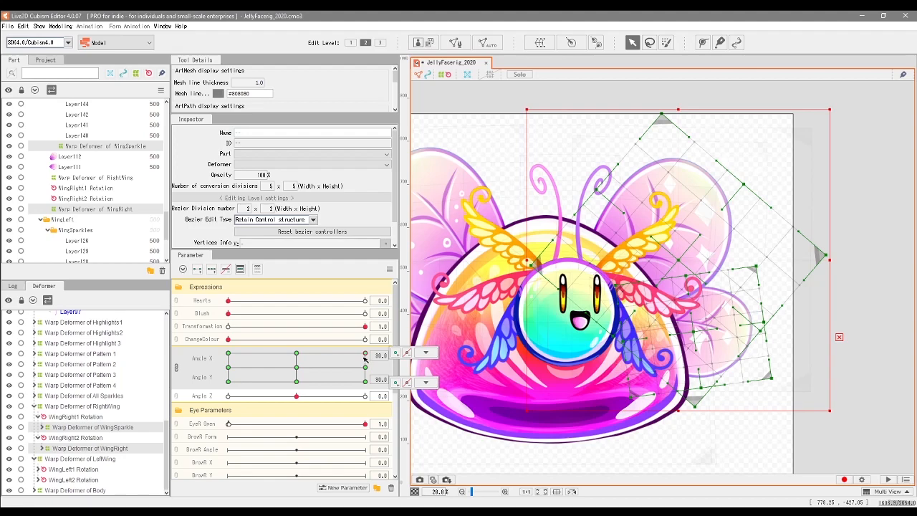
key("ctrl+v")
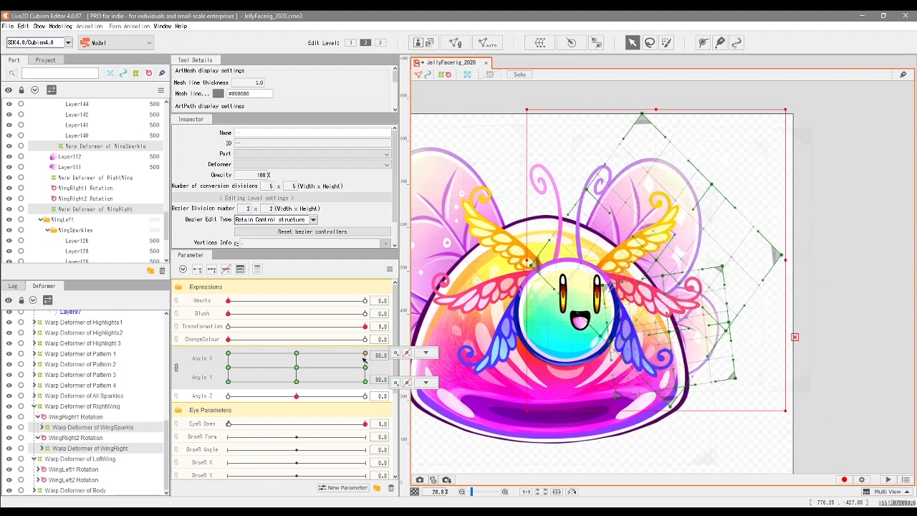
- At Angle X 30, shift the right-wing warp deformers slightly down at Angle Y 30 and slightly up at Angle Y -30
left_click_drag(366, 356, 392, 364)
left_click_drag(550, 336, 619, 336)
mouse_move(365, 365)
left_mouse_down()
mouse_move(372, 370)
mouse_move(282, 372)
mouse_move(343, 372)
mouse_move(362, 340)
mouse_move(369, 371)
left_mouse_up()
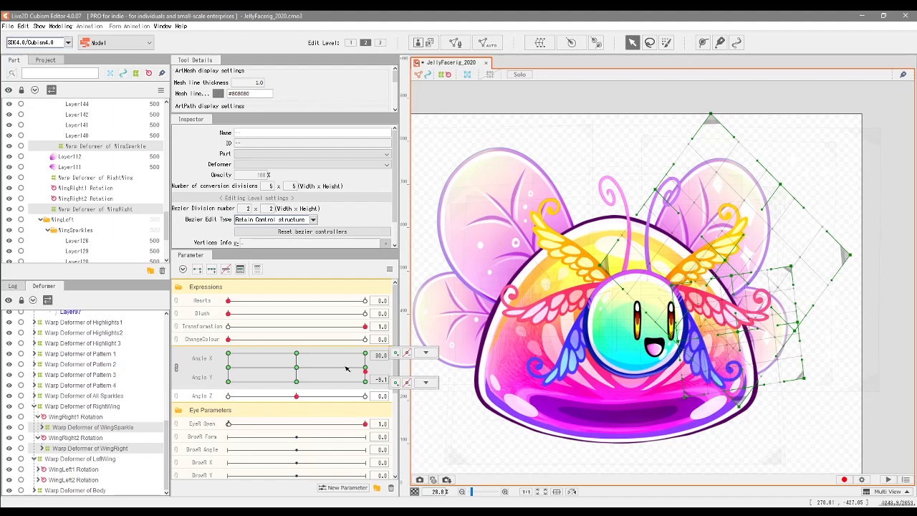
mouse_move(359, 371)
left_mouse_down()
mouse_move(237, 358)
mouse_move(324, 352)
mouse_move(364, 367)
left_mouse_up()
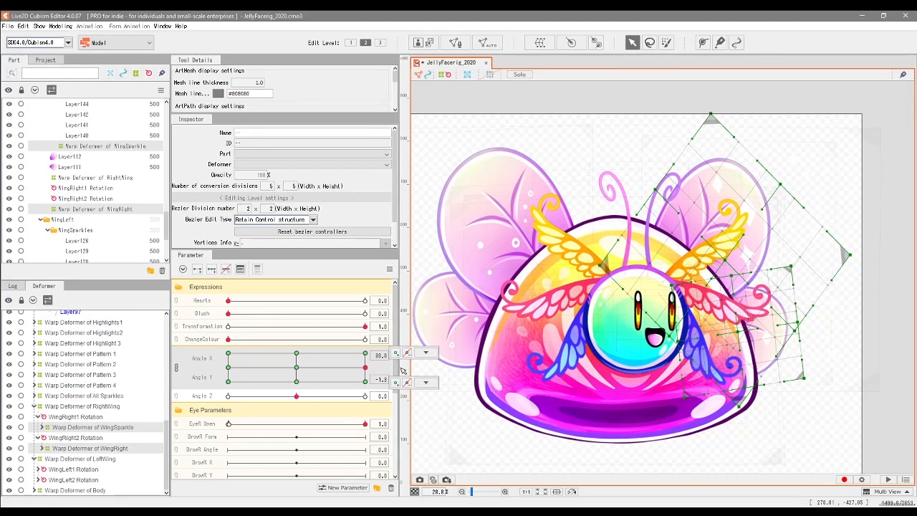
left_click_drag(366, 367, 375, 336)
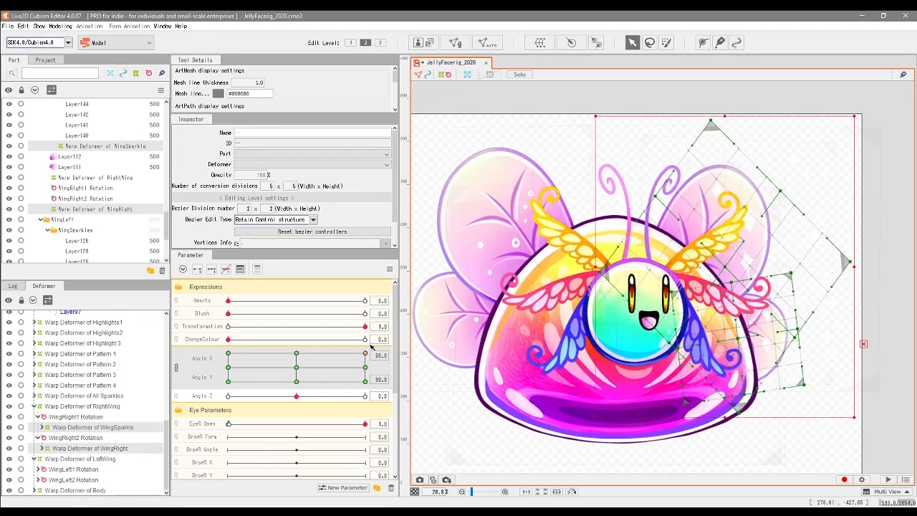
left_click(366, 381)
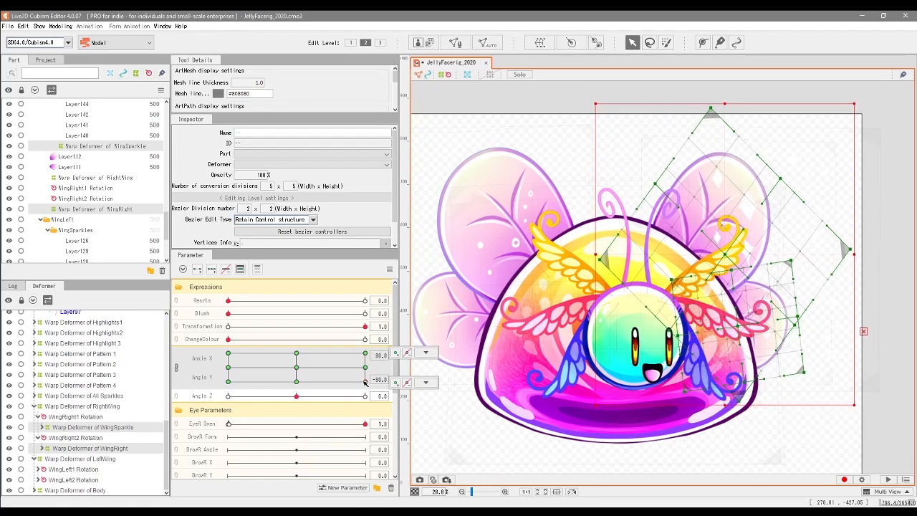
- At Angle X 30 and Angle Y 0, pull the outer corner of the upper right wing's deformer slightly outward and check Angle X -30
left_click_drag(365, 379, 310, 362)
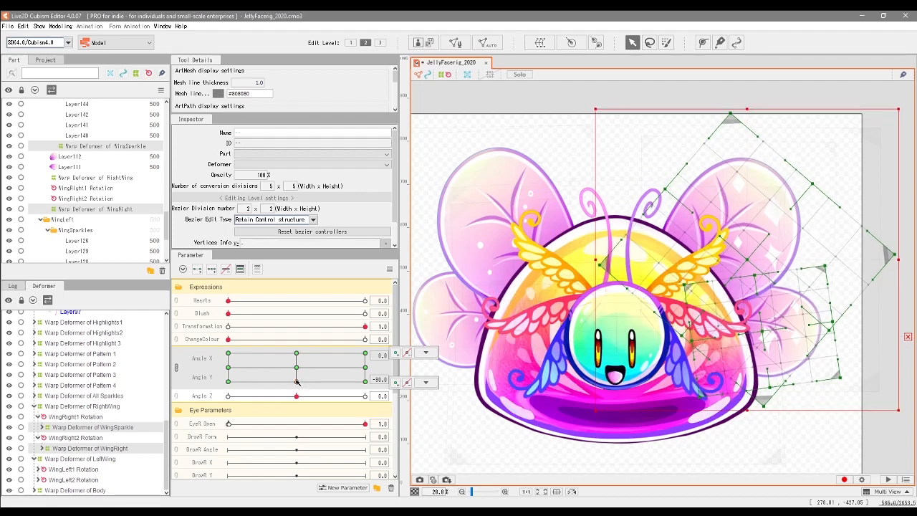
left_click_drag(296, 381, 437, 366)
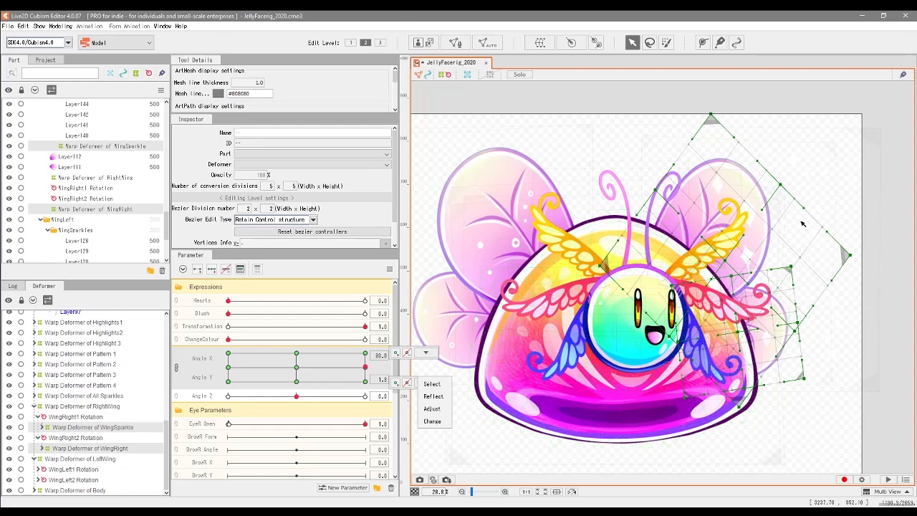
left_click(859, 259)
left_click_drag(861, 258, 873, 266)
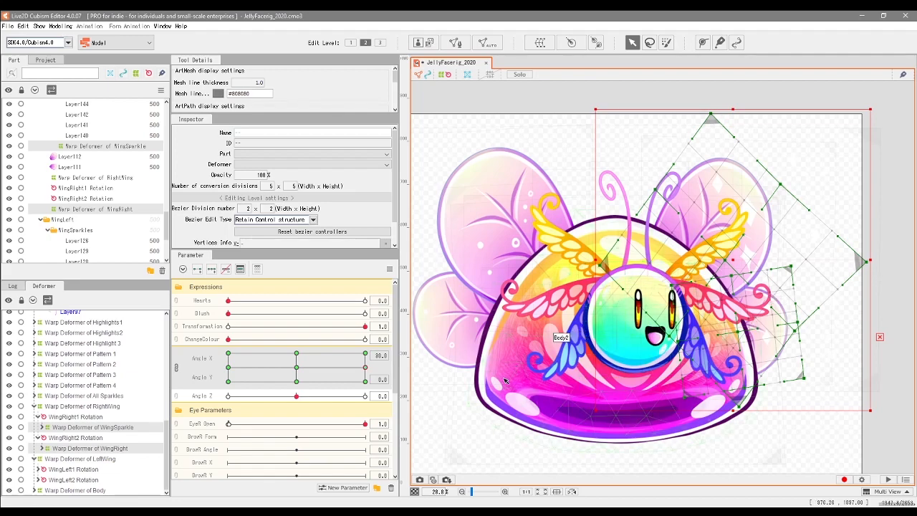
left_click_drag(364, 355, 229, 371)
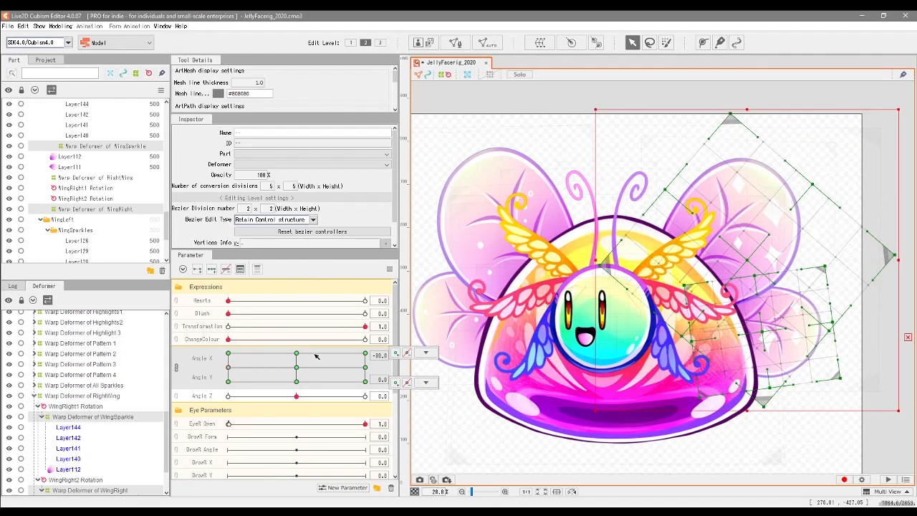
- Create a warp deformer as parent of Layer126 through Folder3 under WingLeft1 Rotation
scroll(79, 401, "down", 4)
left_click(68, 416)
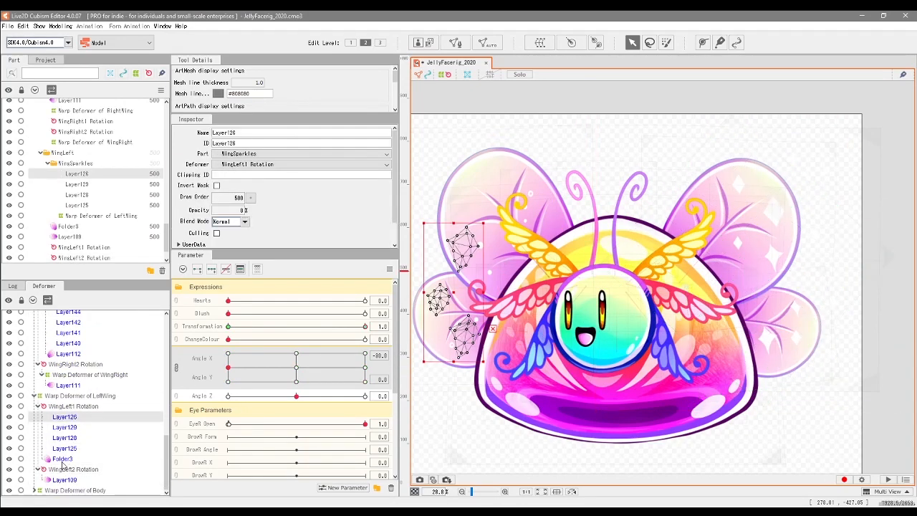
left_click(66, 459, "shift")
left_click(540, 42)
left_click(571, 425)
- Create a warp deformer as parent of Layer109 under WingLeft2 Rotation
scroll(94, 431, "down", 1)
left_click(66, 480)
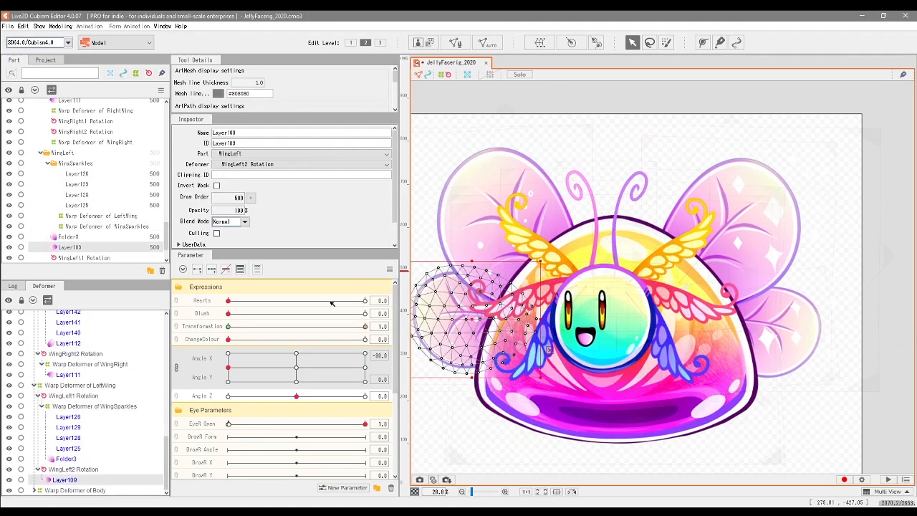
left_click(539, 43)
left_click(571, 425)
- Key both left-wing warp deformers on Angle X and Angle Y and narrow them inward at Angle X -30 for Angle Y 30, 0 and -30
left_click(84, 406)
left_click(92, 482, "shift")
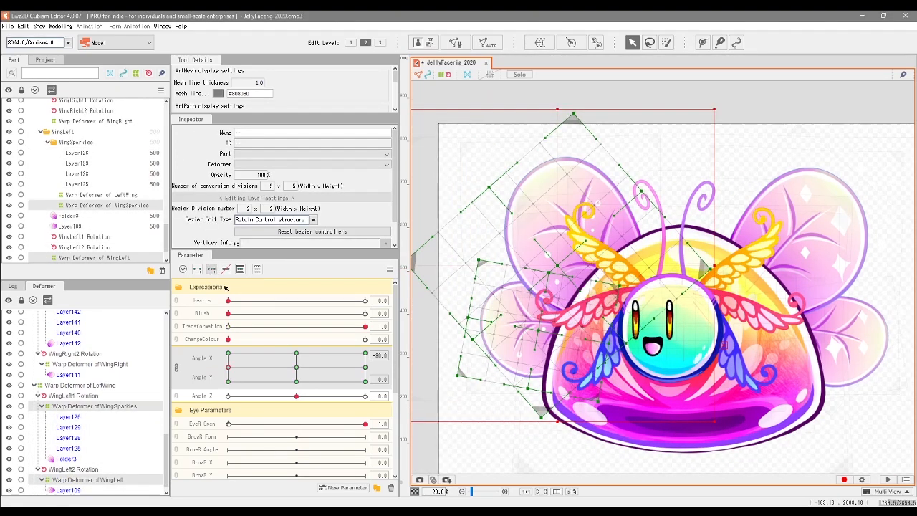
mouse_move(227, 366)
left_mouse_down()
mouse_move(296, 360)
mouse_move(240, 371)
left_mouse_up()
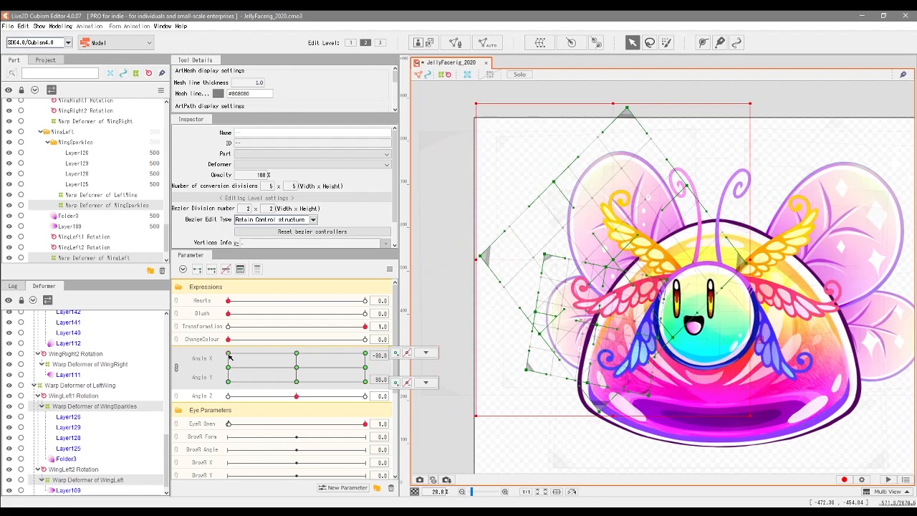
left_click(228, 382)
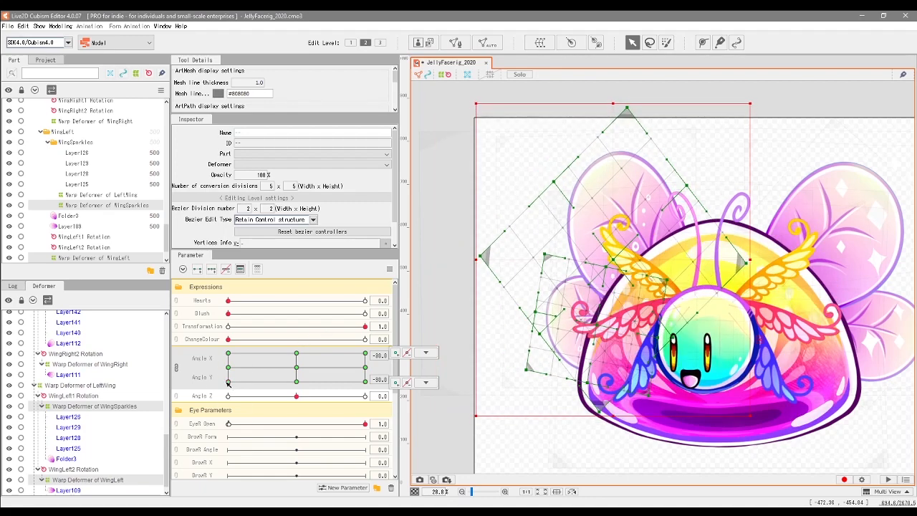
- Sweep Angle X and Angle Y to examine the wings' motion, deselect everything and return both angles to 0
left_click_drag(228, 382, 296, 357)
scroll(297, 356, "down", 1)
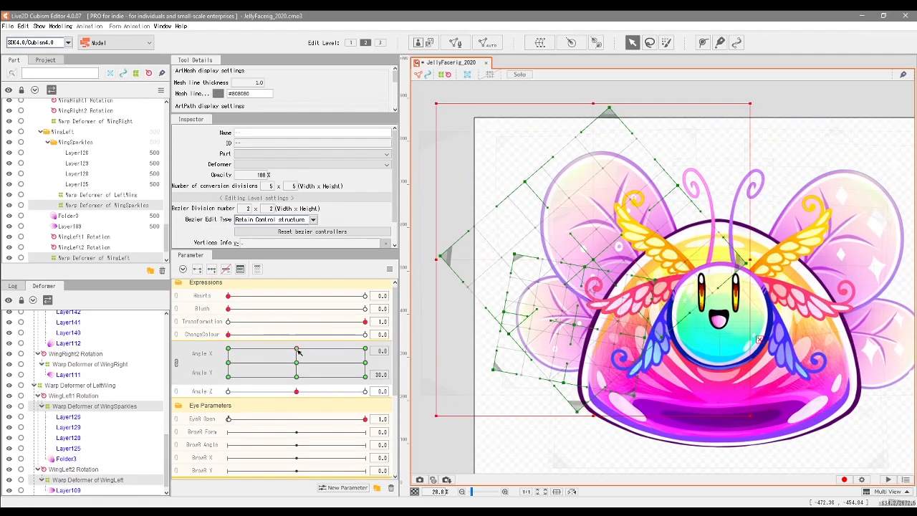
mouse_move(299, 363)
left_mouse_down()
mouse_move(296, 378)
mouse_move(296, 349)
mouse_move(295, 358)
mouse_move(257, 359)
mouse_move(315, 365)
left_mouse_up()
left_click(454, 205)
left_click(299, 362)
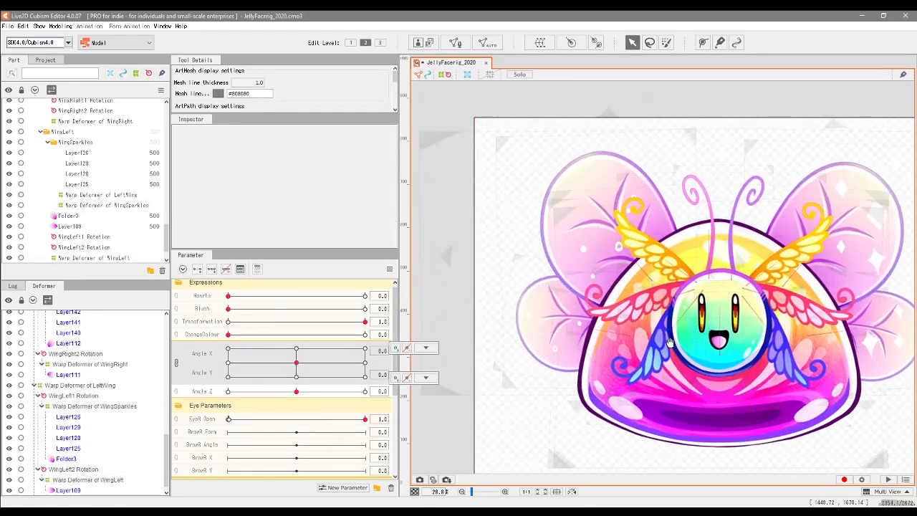